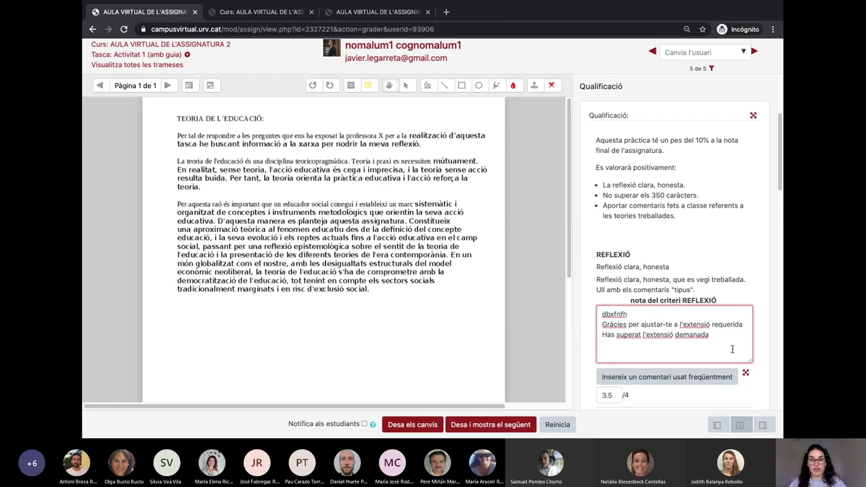
# - Leave the Activitat 1 (amb guia) grading page and return to the AULA VIRTUAL DE L'ASSIGNATURA 2 course page
pyautogui.scroll(-1, 733, 349)
pyautogui.scroll(-3, 732, 349)
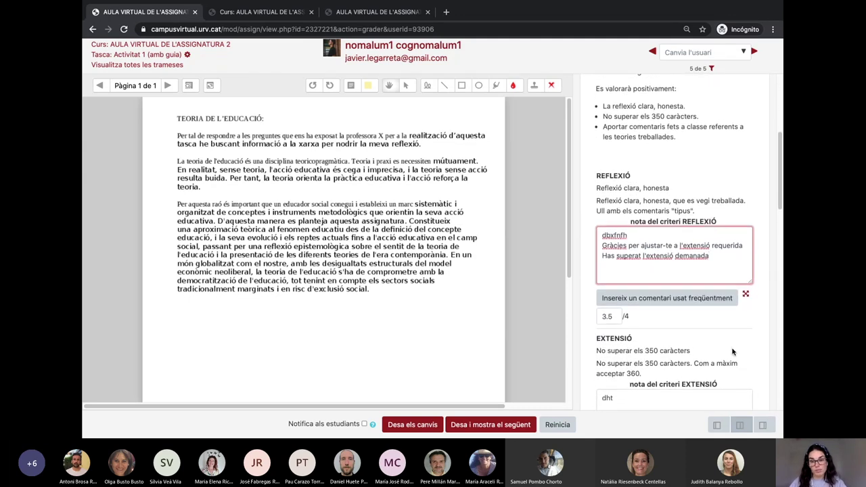
pyautogui.scroll(-1, 733, 351)
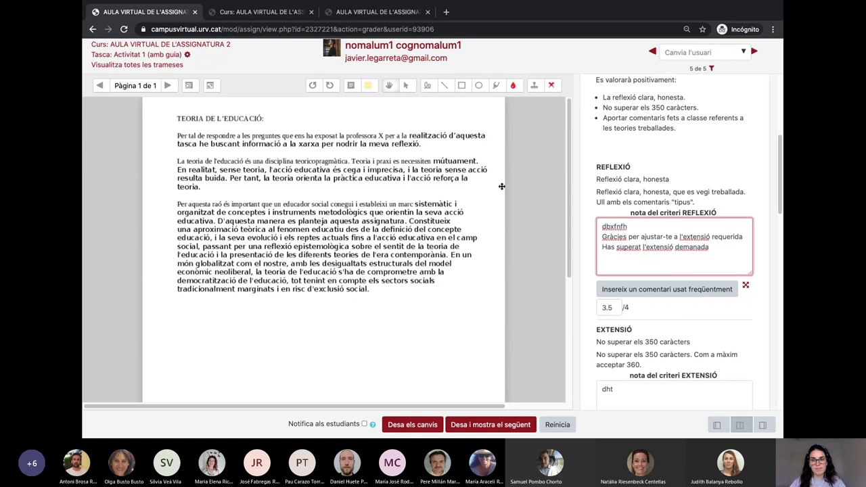
pyautogui.click(196, 45)
pyautogui.click(505, 151)
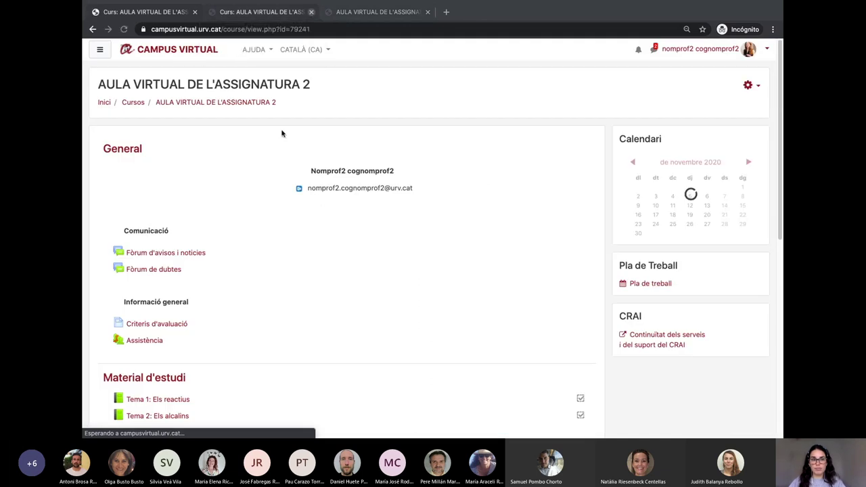
# - Open Activitat 3 (Configurem una guia d'avaluació) in the Activitats d'aula section of the course
pyautogui.scroll(-4, 333, 251)
pyautogui.scroll(-2, 332, 253)
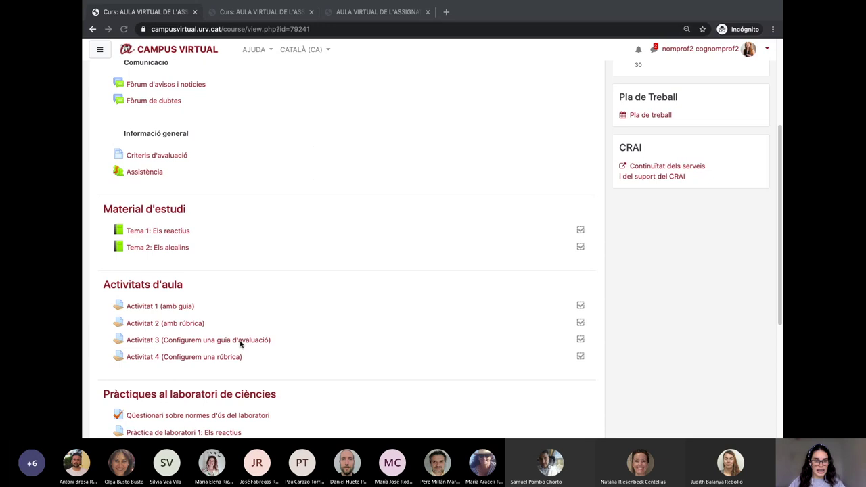
pyautogui.click(214, 341)
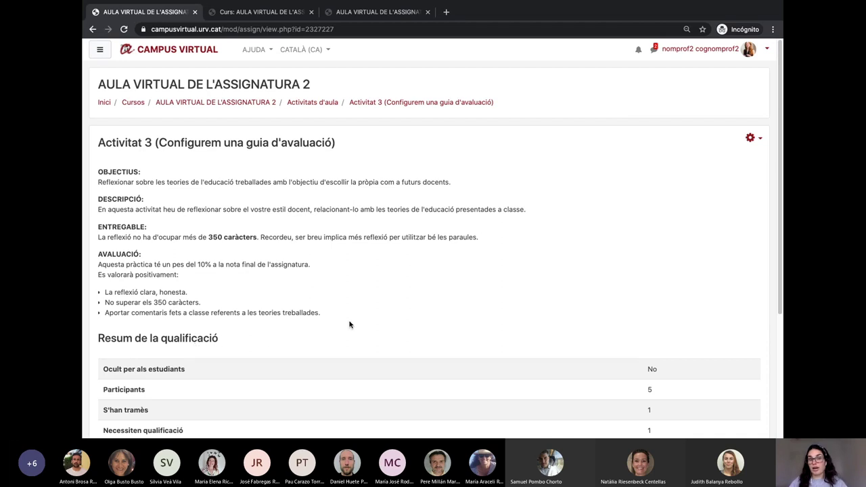
# - Open the parameters of Activitat 3 for editing and expand the Qualificació section
pyautogui.click(753, 139)
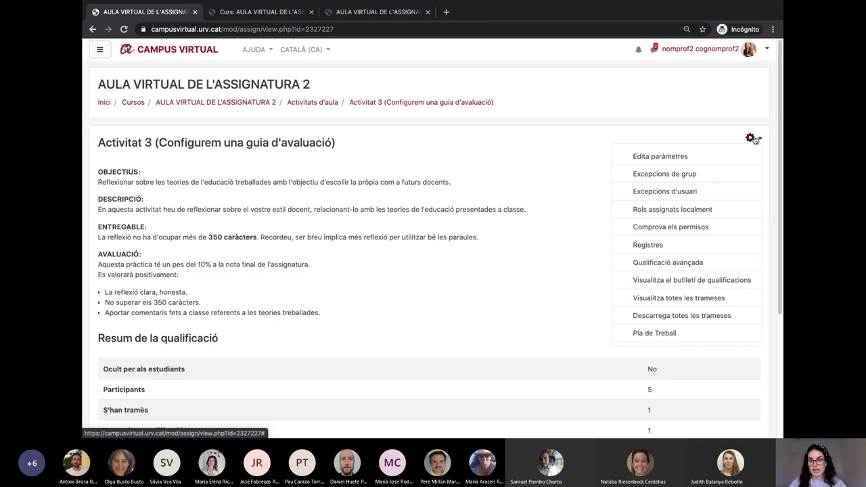
pyautogui.click(661, 156)
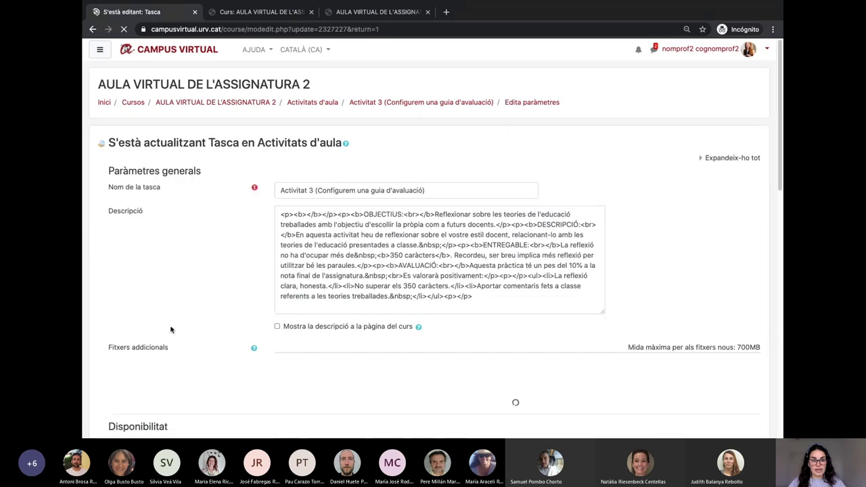
pyautogui.scroll(-5, 173, 330)
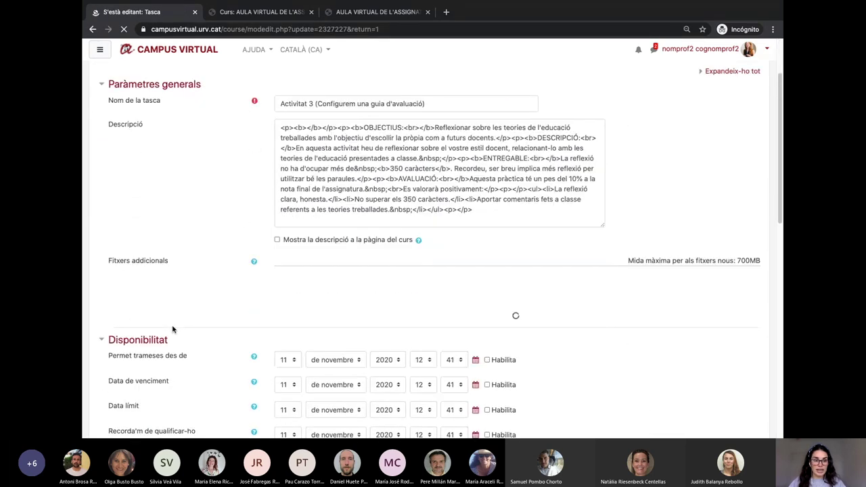
pyautogui.scroll(-2, 172, 328)
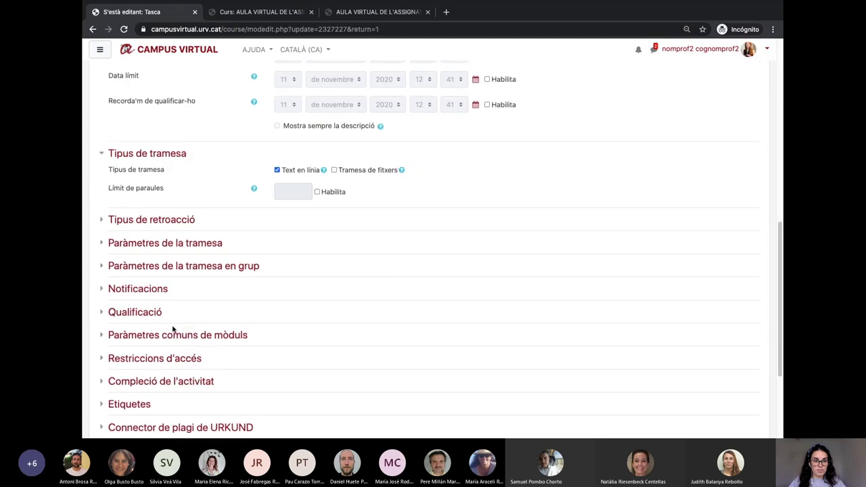
pyautogui.click(150, 315)
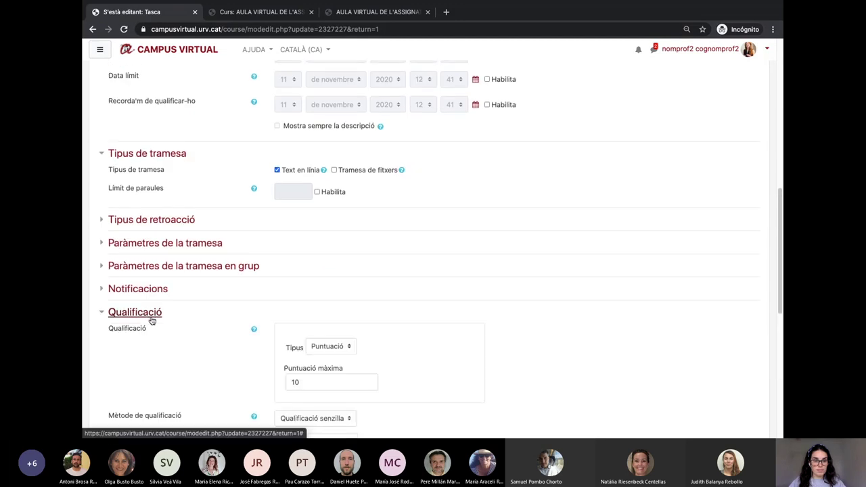
pyautogui.scroll(-2, 162, 324)
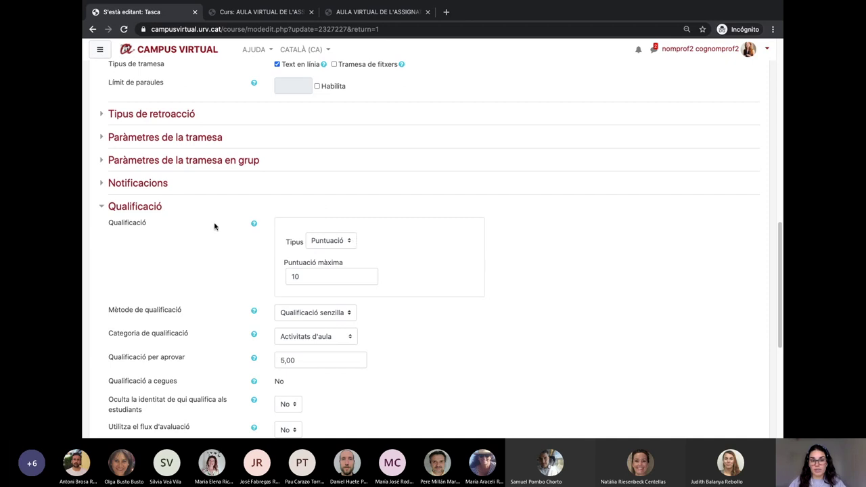
pyautogui.scroll(1, 245, 295)
pyautogui.scroll(-1, 245, 294)
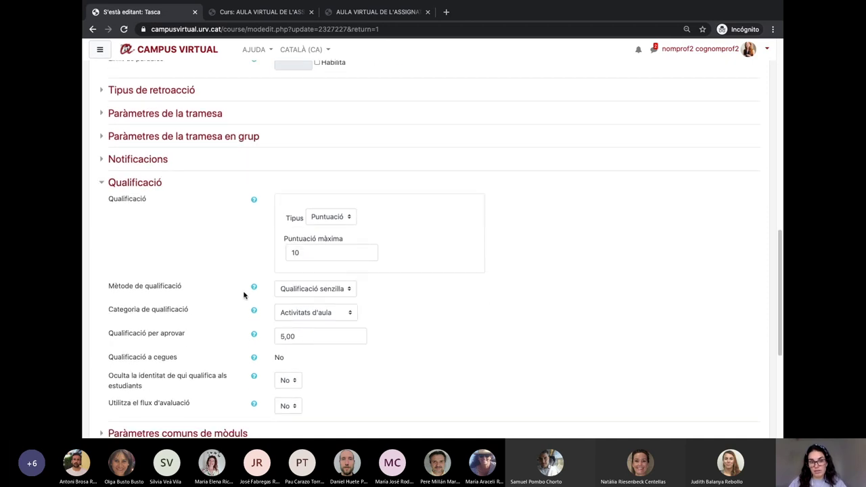
# - Try Guia de qualificació as the Mètode de qualificació of the activity and cancel the parameter changes
pyautogui.moveTo(175, 287); pyautogui.dragTo(110, 290)
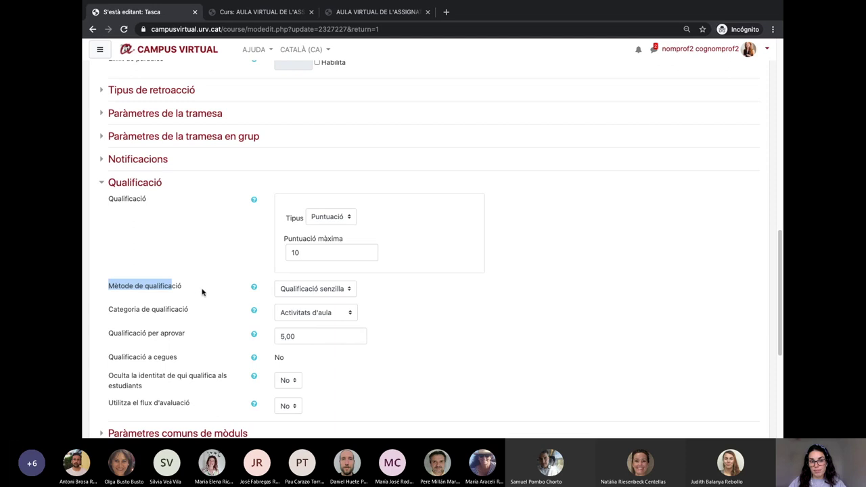
pyautogui.click(338, 290)
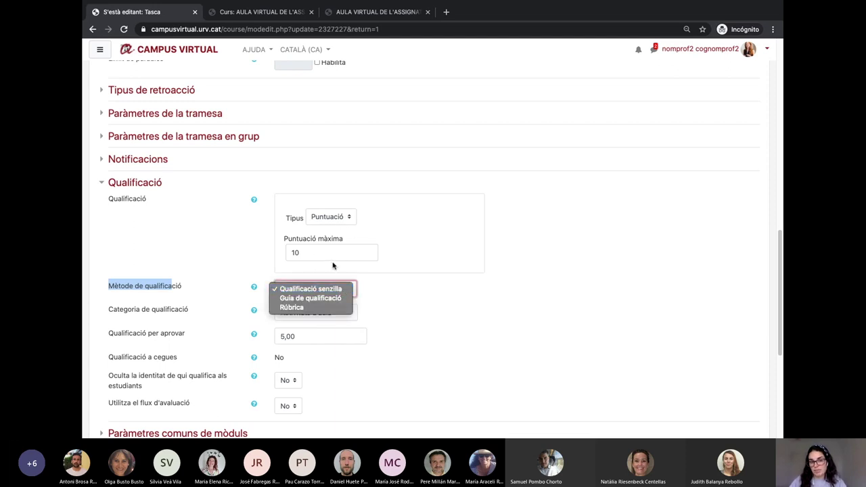
pyautogui.click(335, 299)
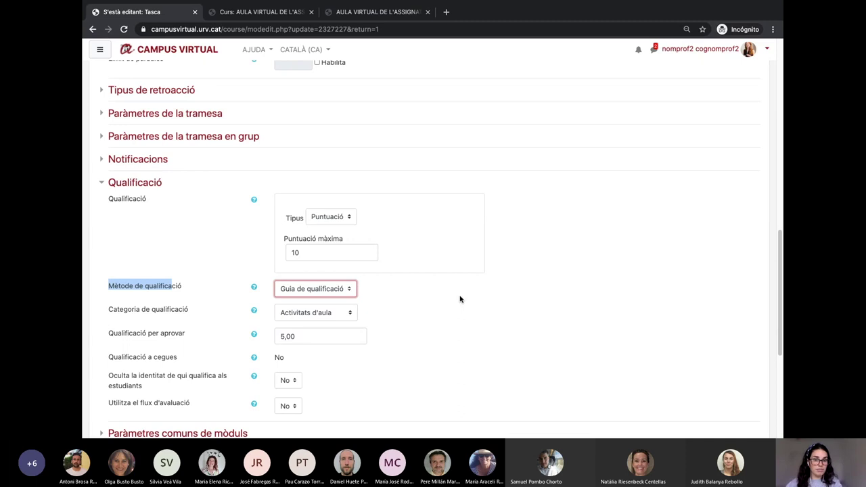
pyautogui.click(461, 299)
pyautogui.scroll(-1, 465, 310)
pyautogui.scroll(-3, 466, 310)
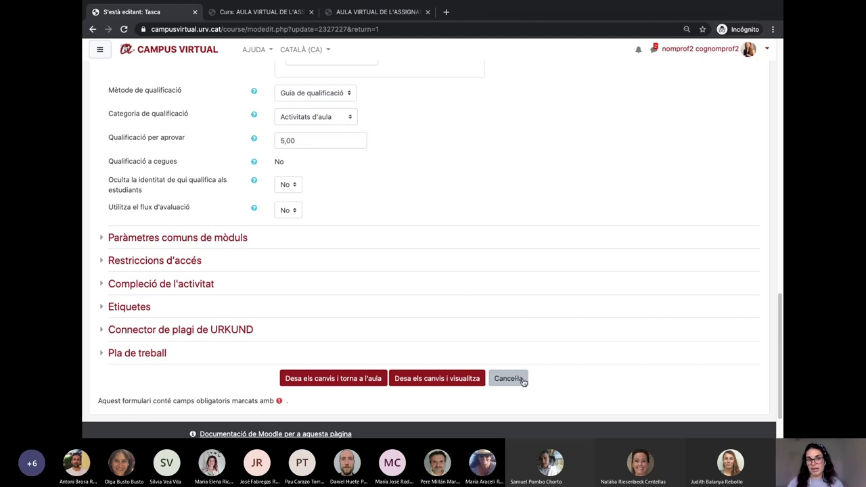
pyautogui.click(509, 379)
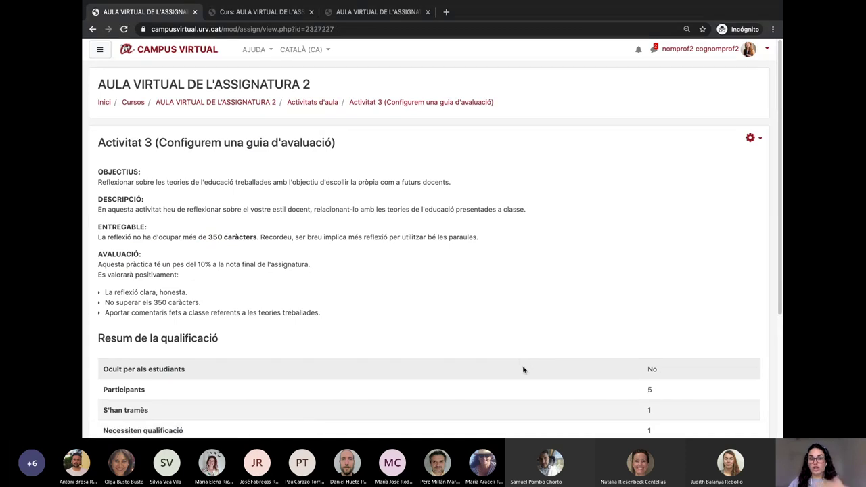
# - Open the advanced grading page of Activitat 3 and change the active grading method to Guia de qualificació
pyautogui.click(751, 141)
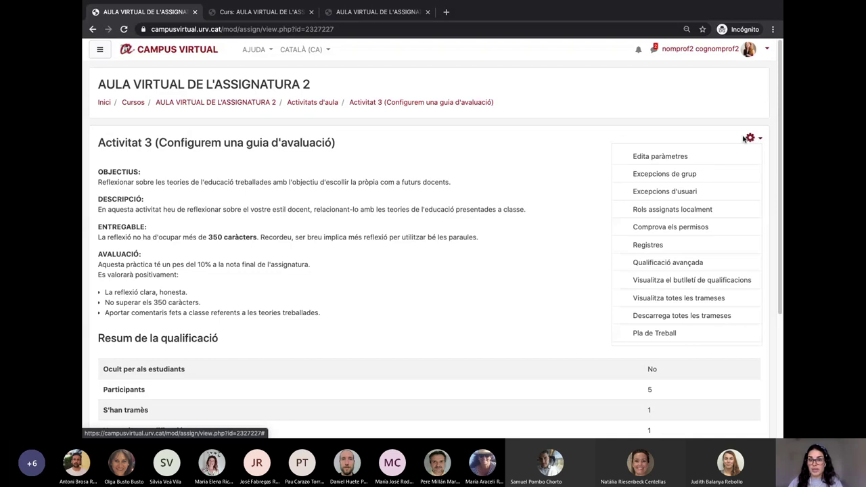
pyautogui.click(701, 264)
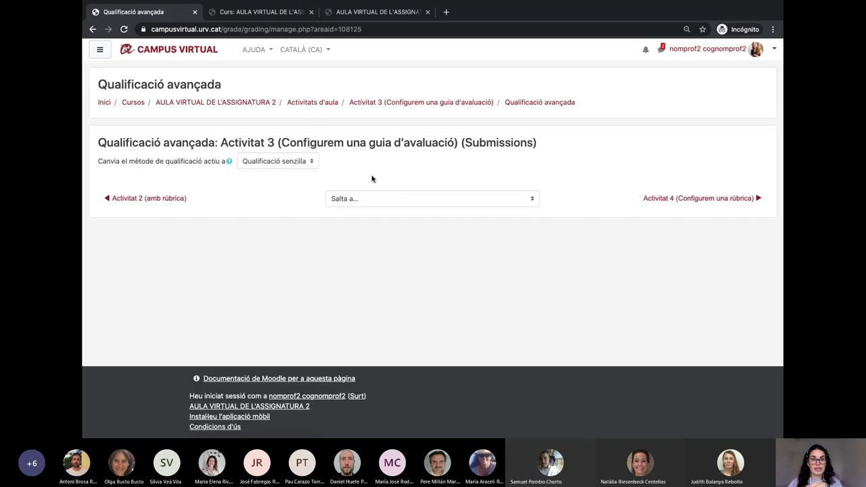
pyautogui.click(312, 164)
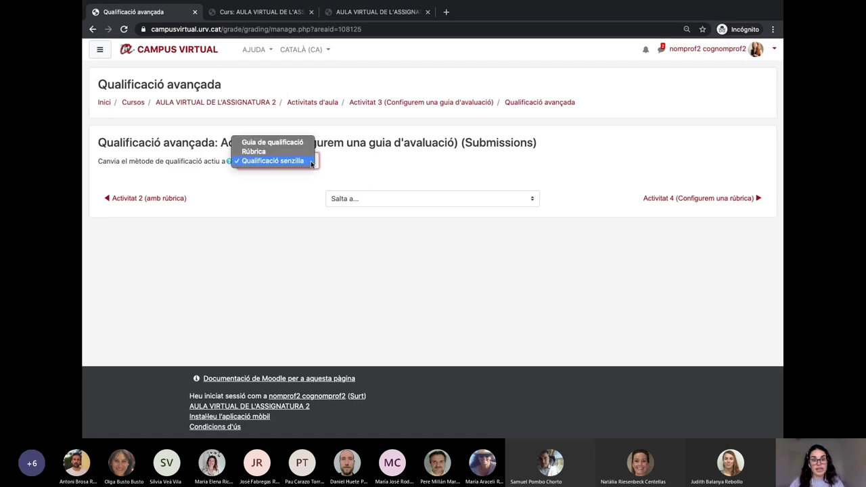
pyautogui.click(293, 142)
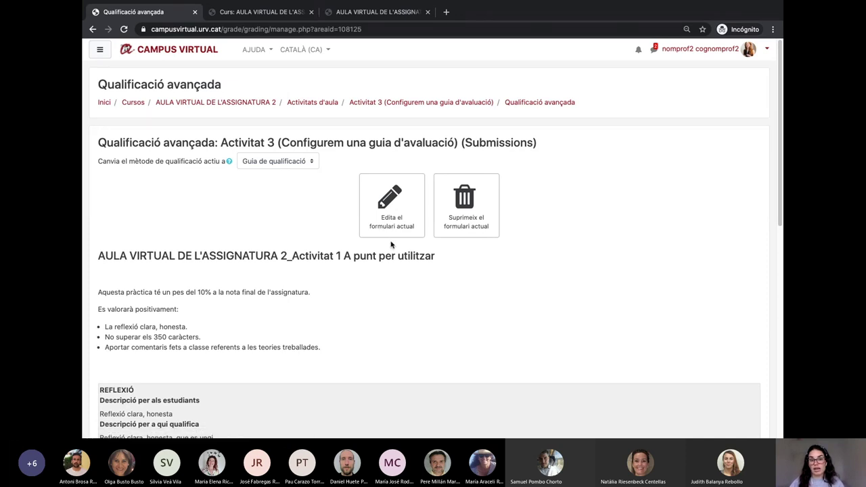
# - Review the existing grading form of Activitat 3, then delete it and confirm the deletion
pyautogui.scroll(-1, 218, 314)
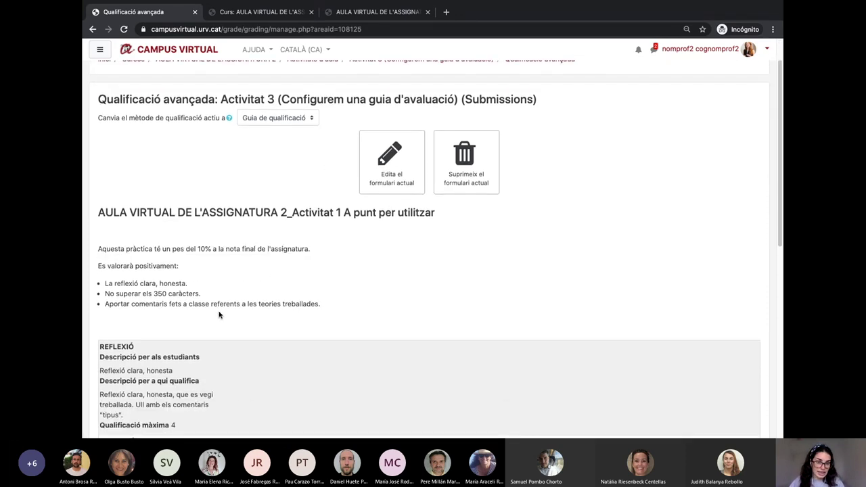
pyautogui.scroll(1, 282, 306)
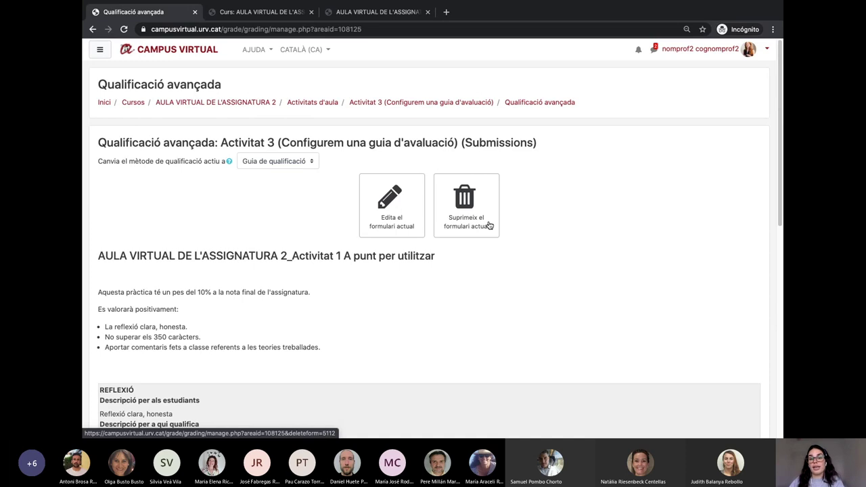
pyautogui.scroll(-1, 490, 226)
pyautogui.scroll(-1, 490, 225)
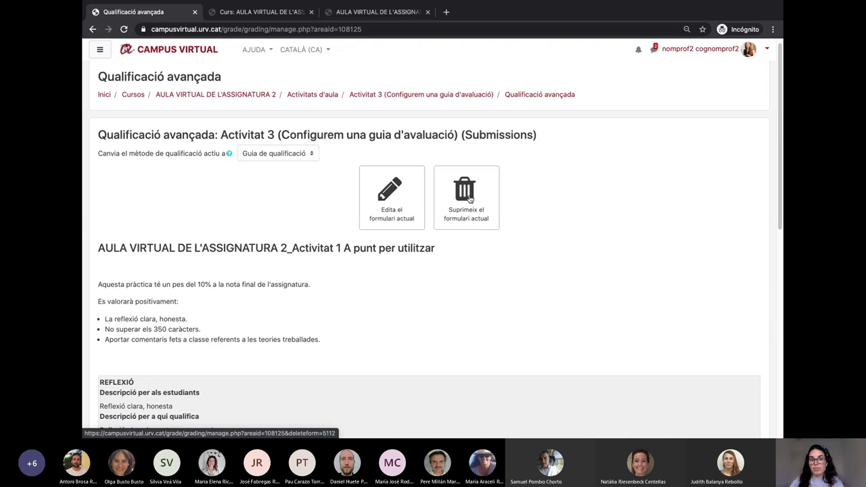
pyautogui.click(470, 197)
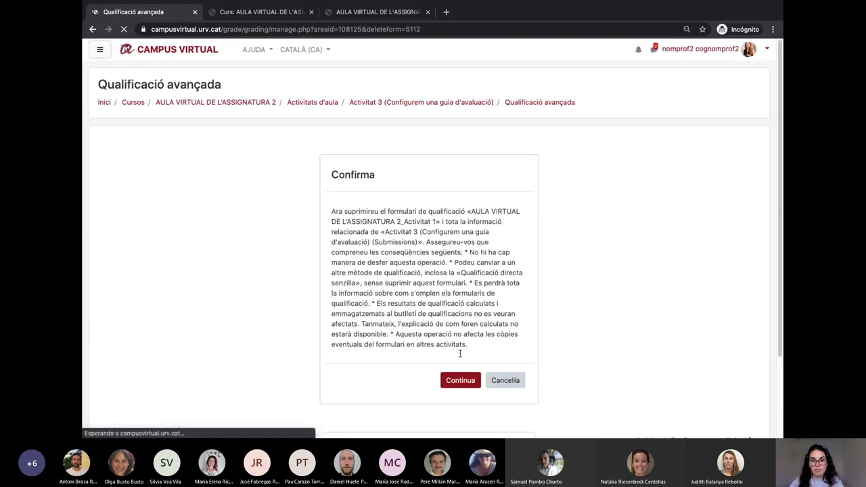
pyautogui.click(463, 381)
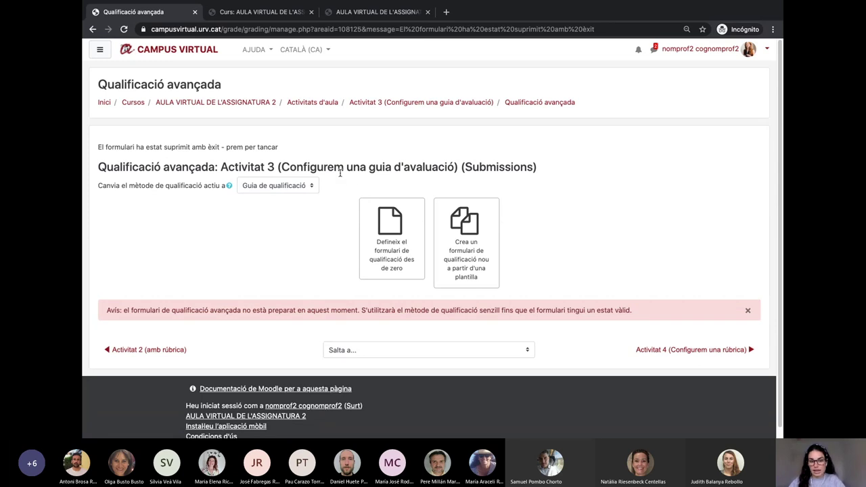
# - Keep Guia de qualificació as the active method and start defining a new grading form from scratch
pyautogui.click(313, 190)
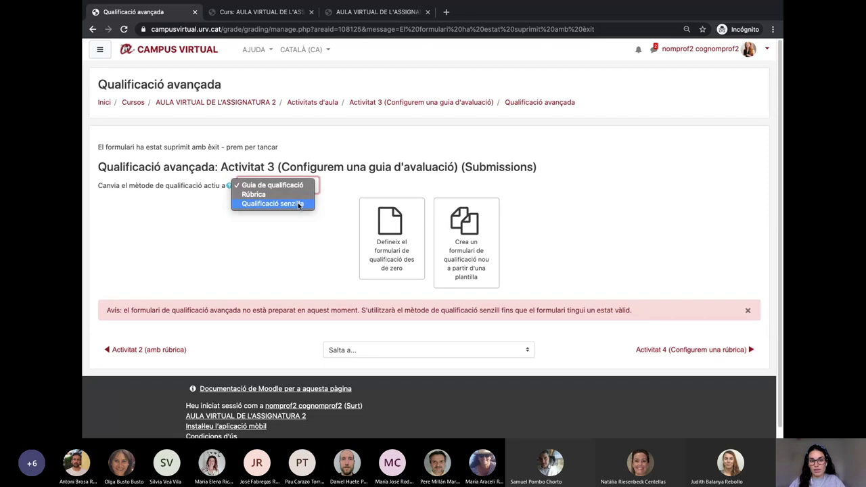
pyautogui.click(401, 184)
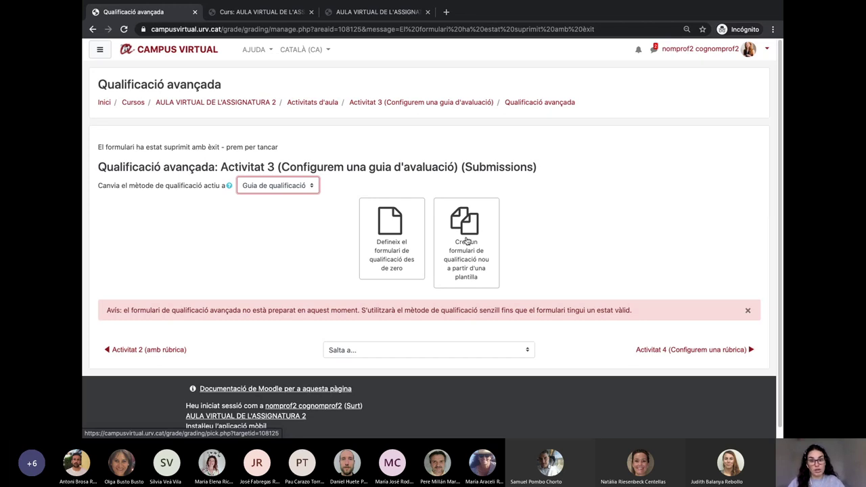
pyautogui.click(396, 221)
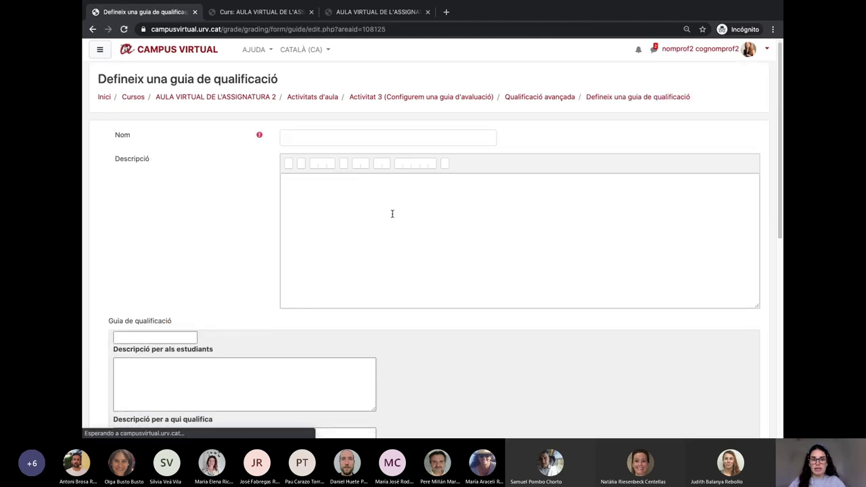
# - Name the new grading guide "Activitat 3_Assig.2_20-21"
pyautogui.click(318, 136)
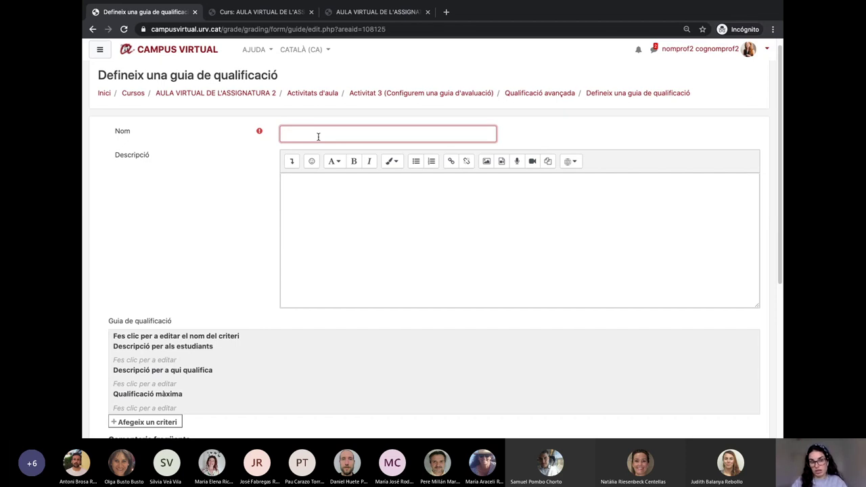
pyautogui.write('P')
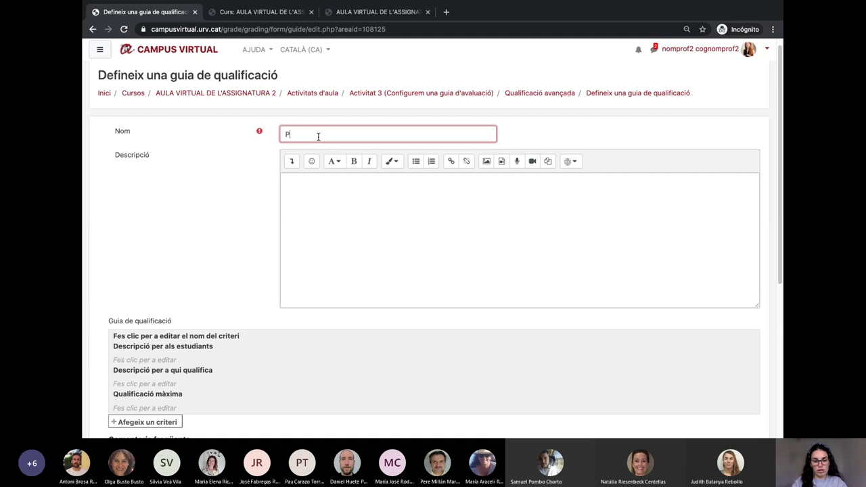
pyautogui.write('r')
pyautogui.press('BackSpace')
pyautogui.press('BackSpace')
pyautogui.write('Activitat 3')
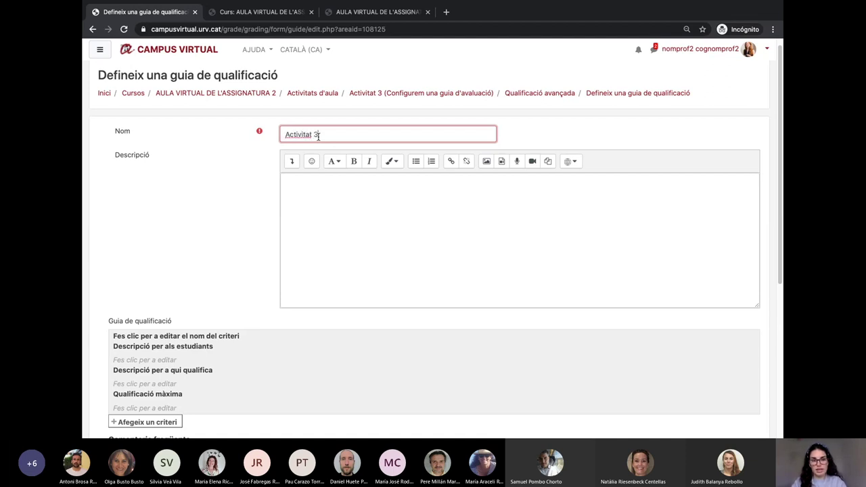
pyautogui.write(' Assig.2')
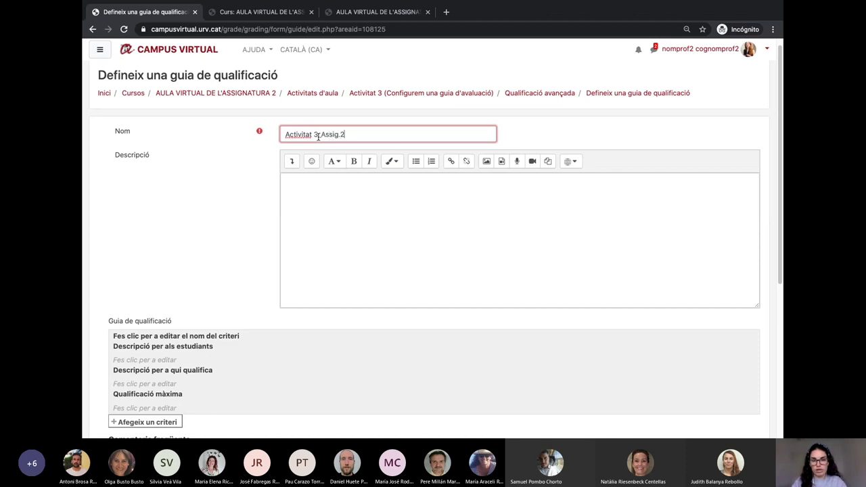
pyautogui.write('_20-21')
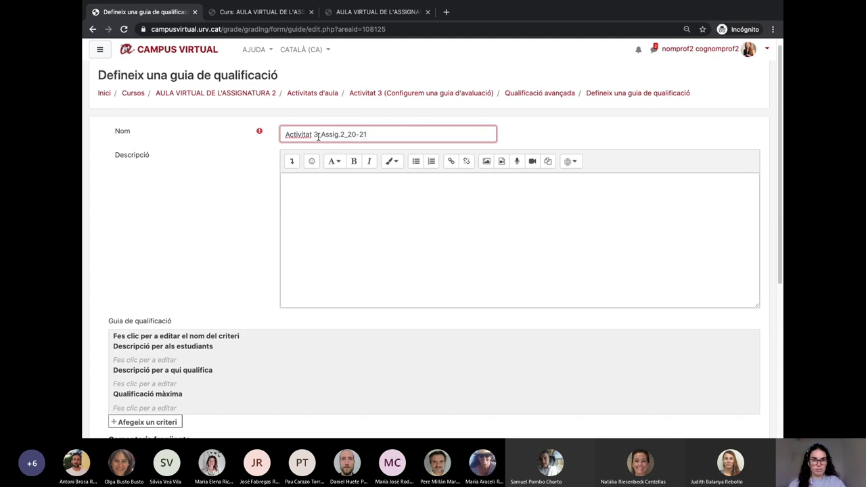
# - Name the first criterion of the grading guide "Criteri 1" and set its maximum grade to 2, leaving the descriptions empty
pyautogui.click(331, 194)
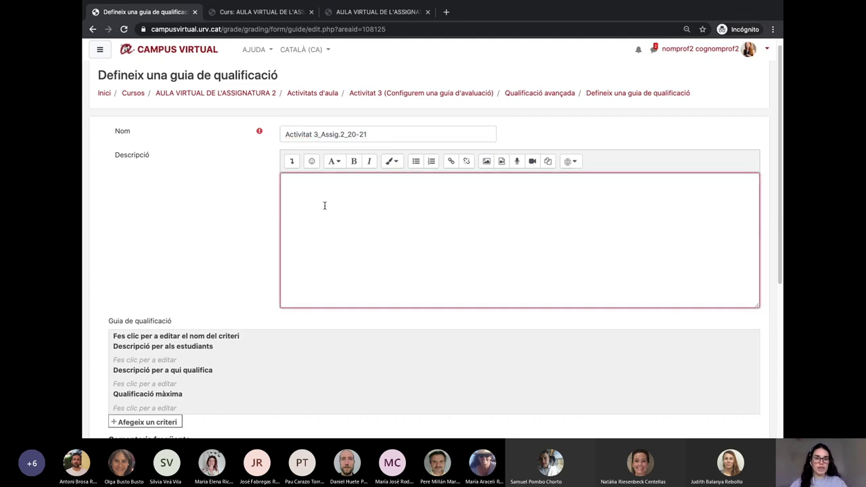
pyautogui.scroll(-1, 329, 207)
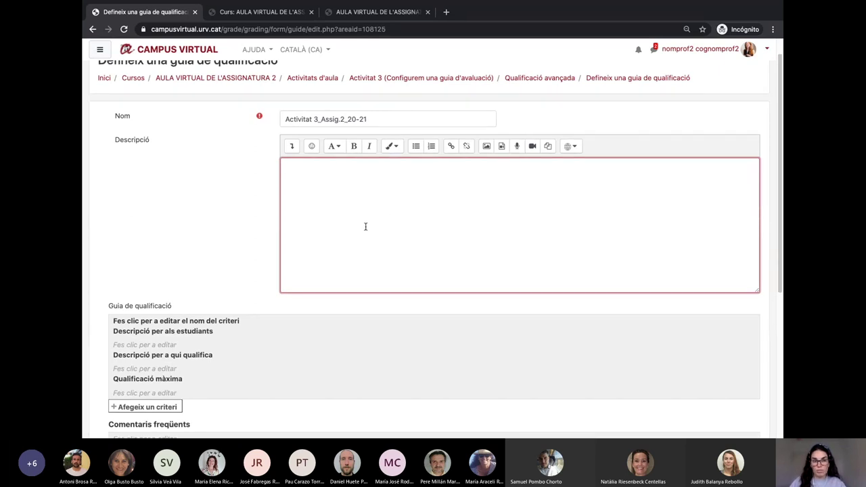
pyautogui.scroll(-3, 365, 221)
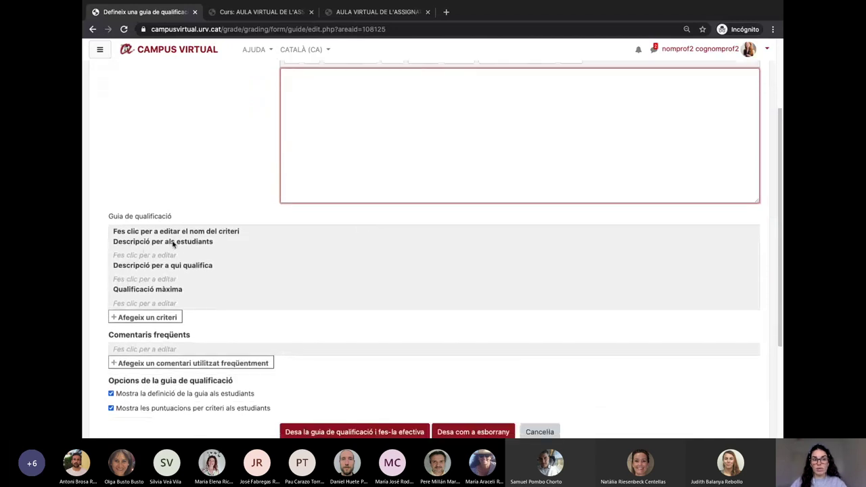
pyautogui.click(141, 231)
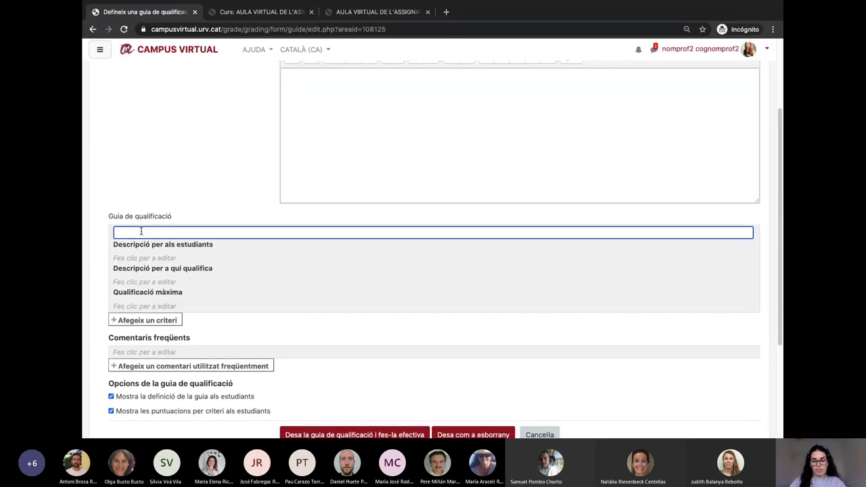
pyautogui.write('Criteri 1')
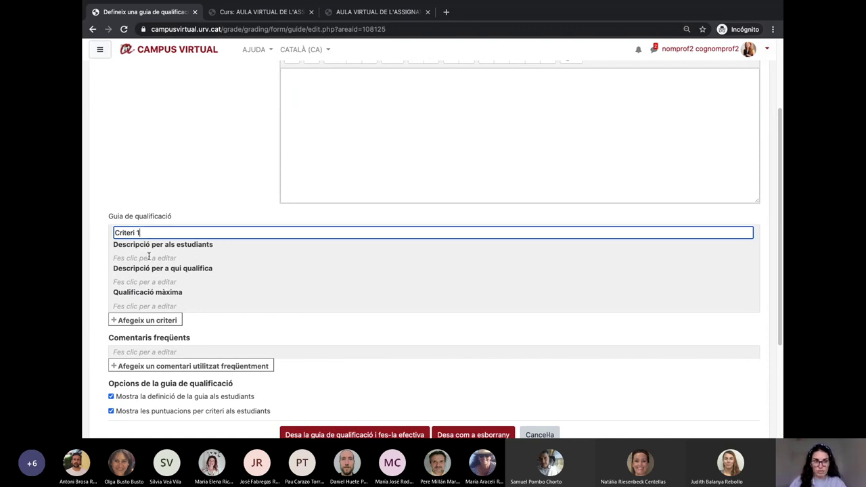
pyautogui.click(153, 257)
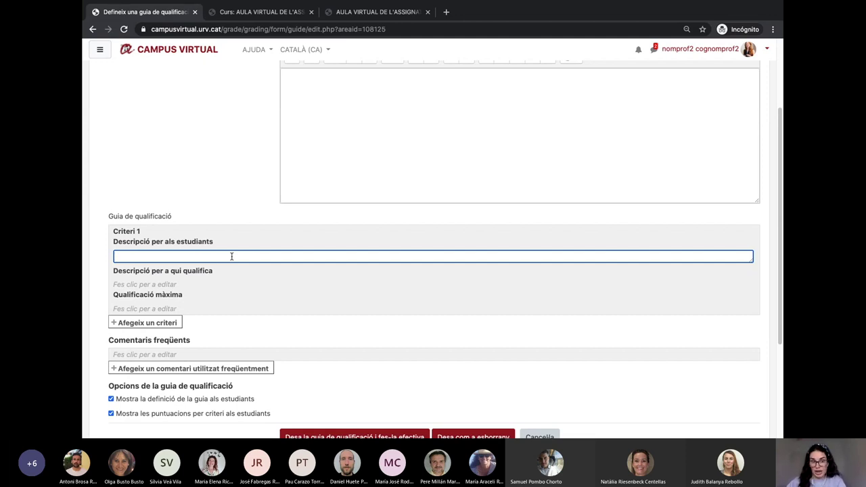
pyautogui.click(166, 284)
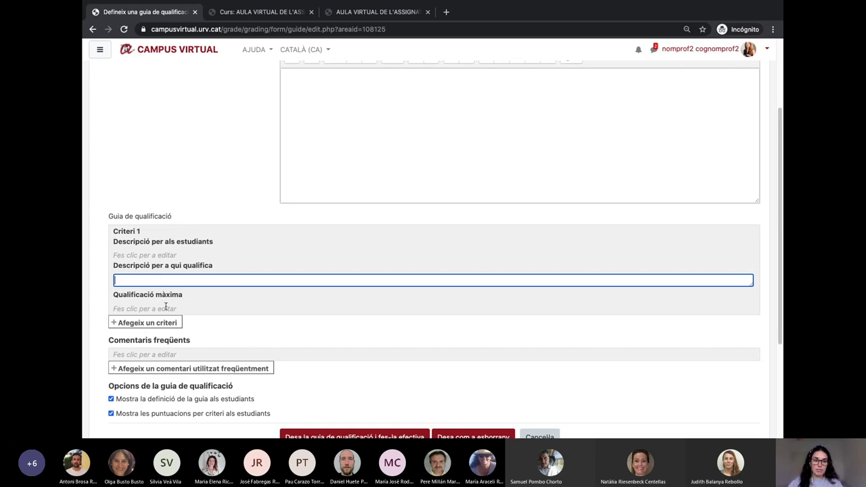
pyautogui.click(165, 308)
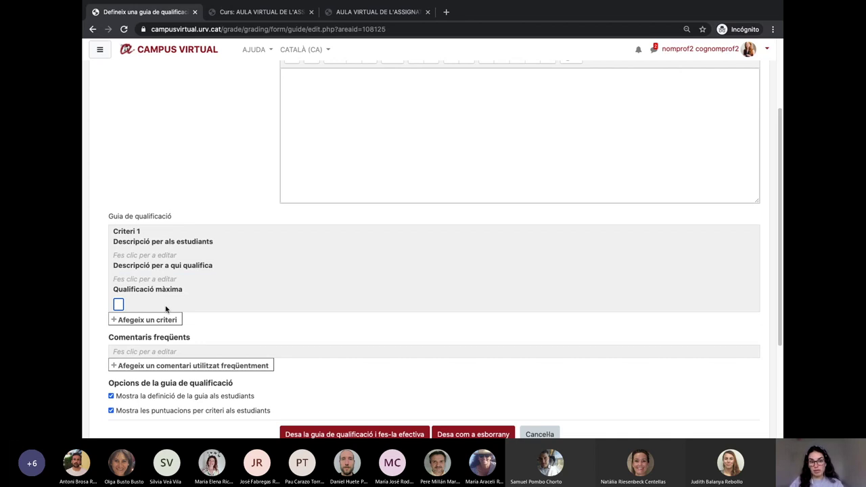
pyautogui.write('2')
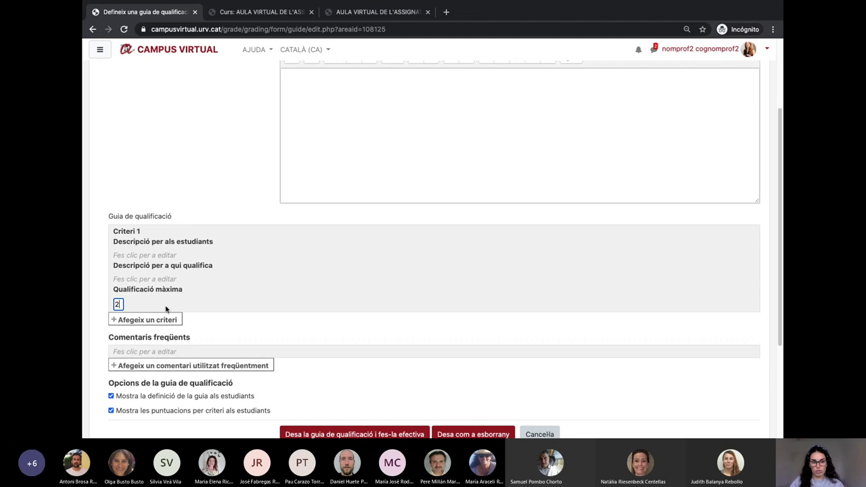
# - Add a second criterion and enter "g" as both the student description and the grader description of Criteri 1
pyautogui.click(162, 321)
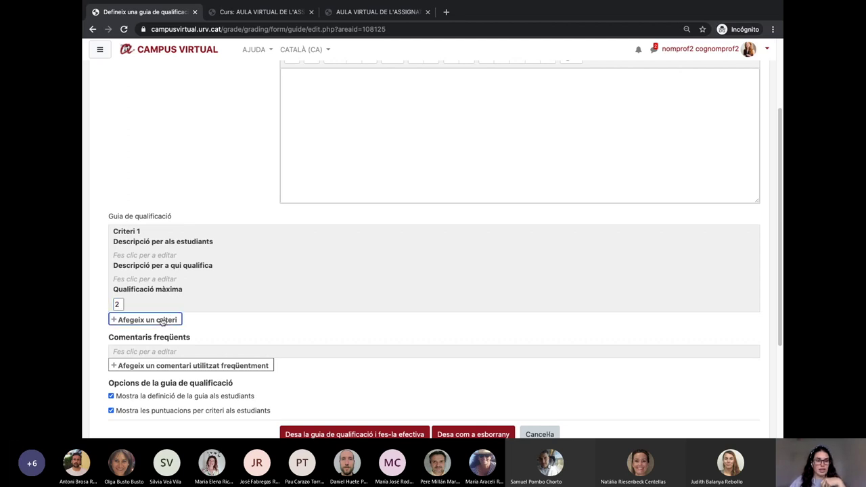
pyautogui.click(163, 169)
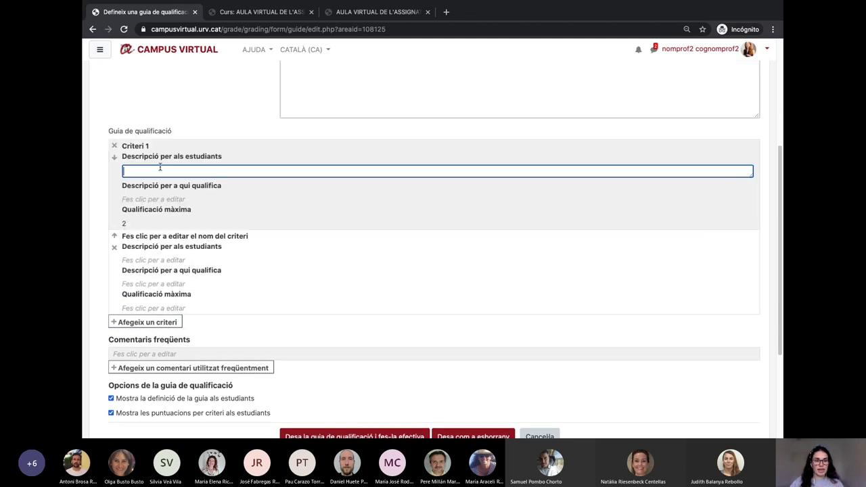
pyautogui.write('g')
pyautogui.click(176, 199)
pyautogui.write('g')
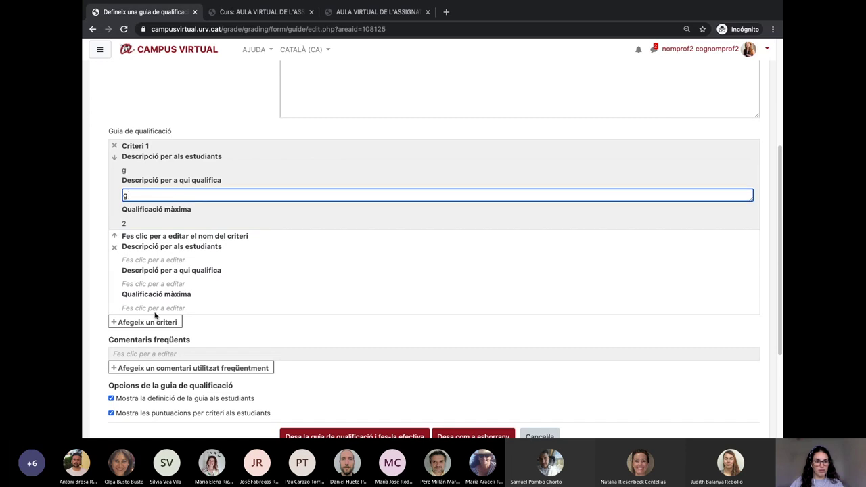
# - Name the second criterion "gdfbhf", enter "h" as its description for students, and set its maximum grade to 2
pyautogui.click(156, 236)
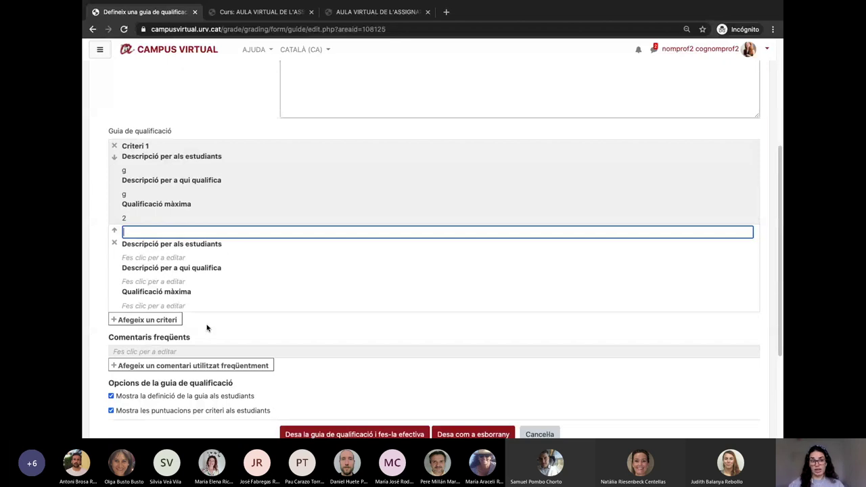
pyautogui.write('gdfbhf')
pyautogui.click(171, 257)
pyautogui.write('h')
pyautogui.click(165, 308)
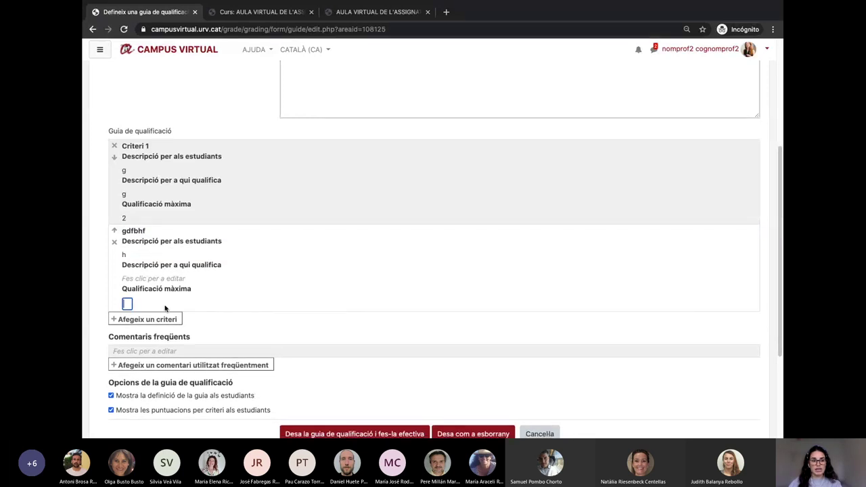
pyautogui.write('2')
# - Enter the frequent comment "APA skjrgbkjrbejkghrh" followed by the copied address of the current page
pyautogui.scroll(-1, 251, 299)
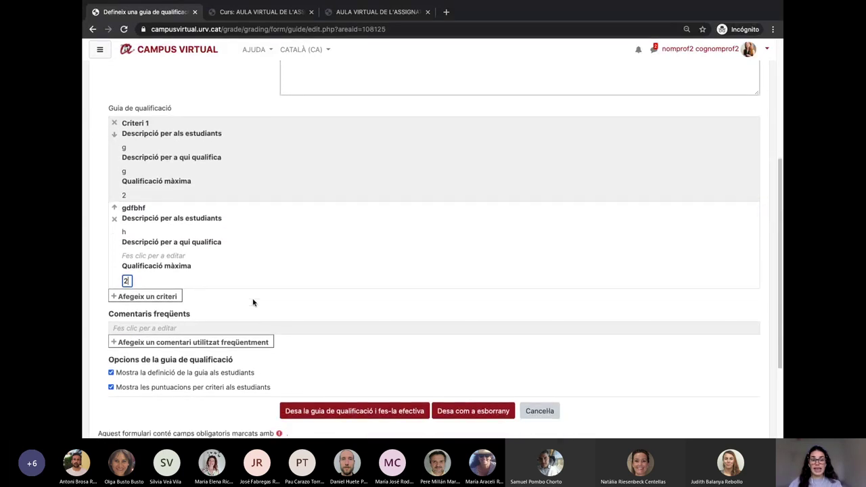
pyautogui.scroll(-1, 251, 300)
pyautogui.moveTo(190, 289); pyautogui.dragTo(106, 289)
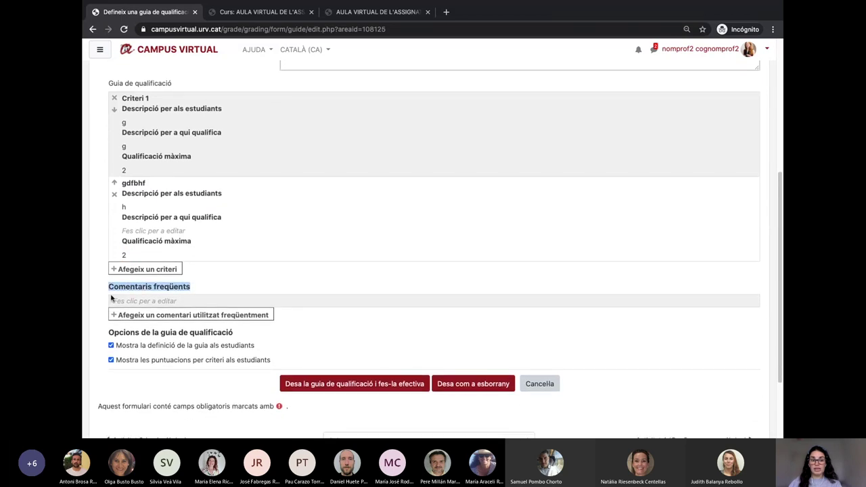
pyautogui.click(135, 303)
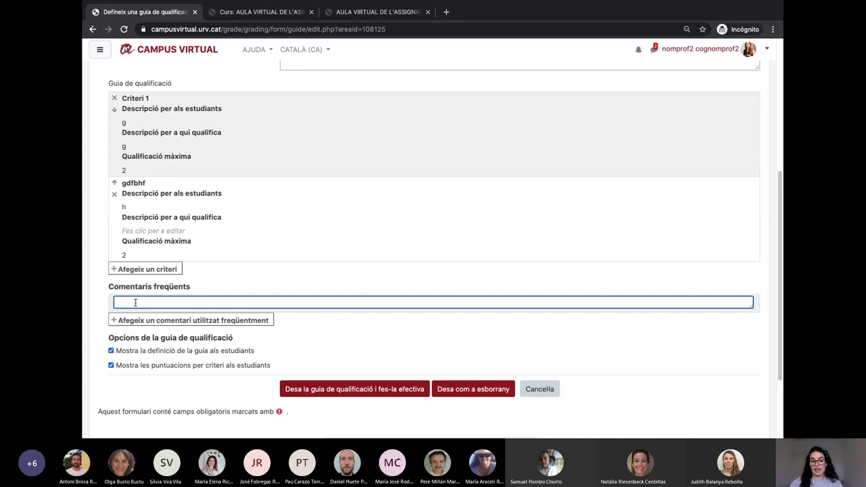
pyautogui.write('APA ')
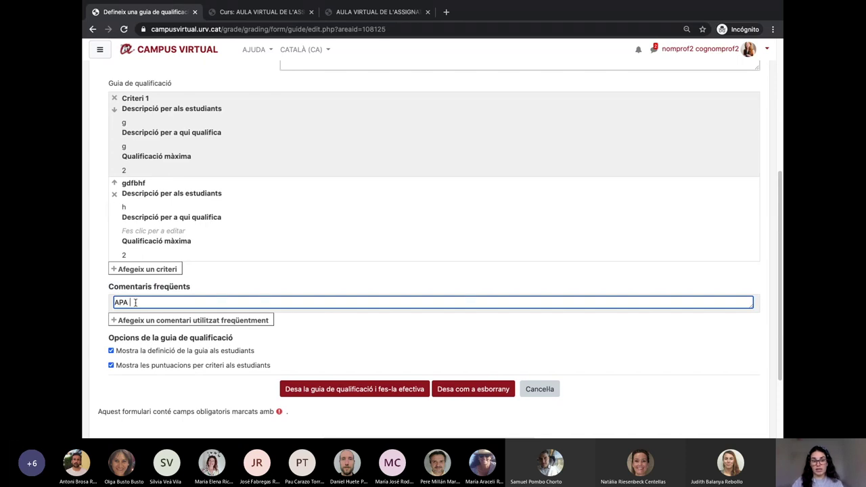
pyautogui.write('skjrgbkjrbejkghrh')
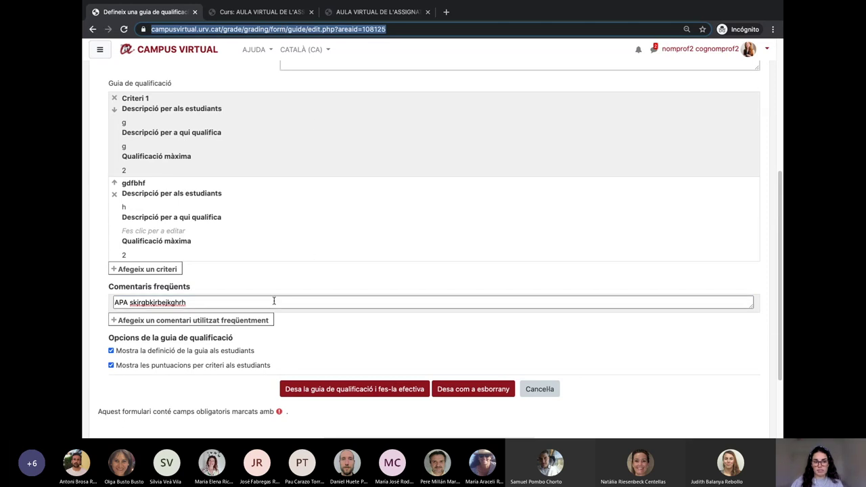
pyautogui.write('https://campusvirtual.urv.cat/grade/grading/form/guide/edit.php?areaid=108125')
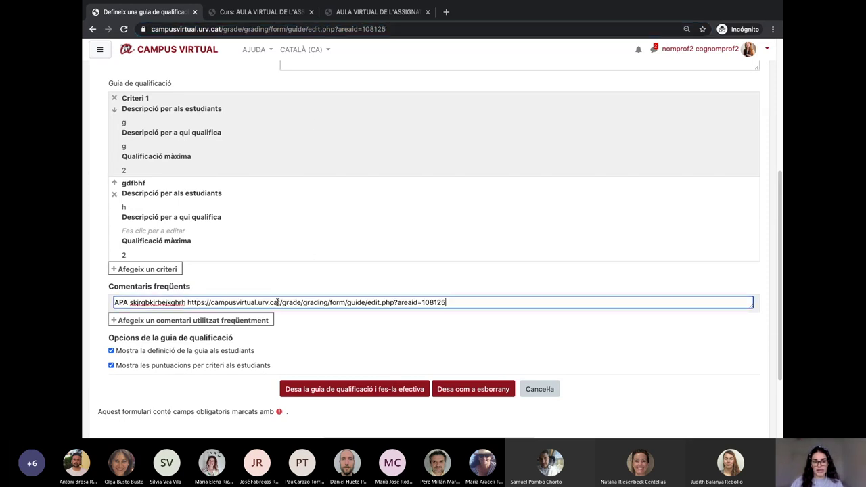
pyautogui.write('https://campusvirtual.urv.cat/grade/grading/form/guide/edit.php?areaid=108125')
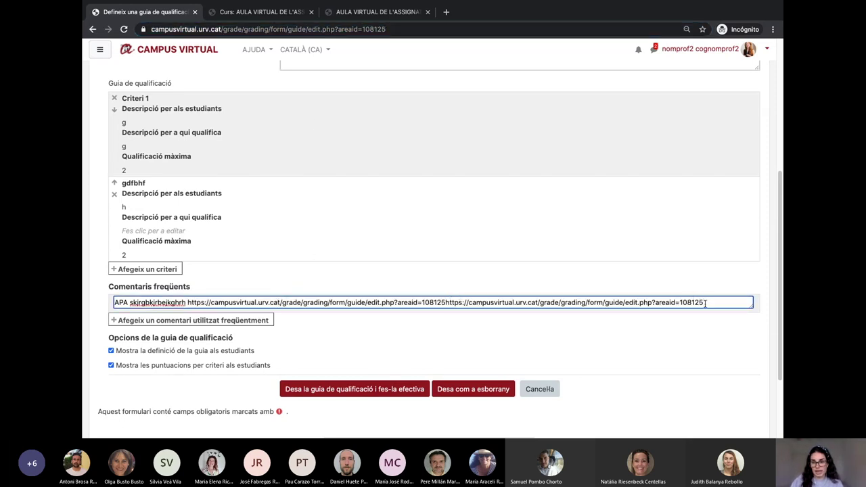
pyautogui.keyDown('shift'); pyautogui.click(445, 303); pyautogui.keyUp('shift')
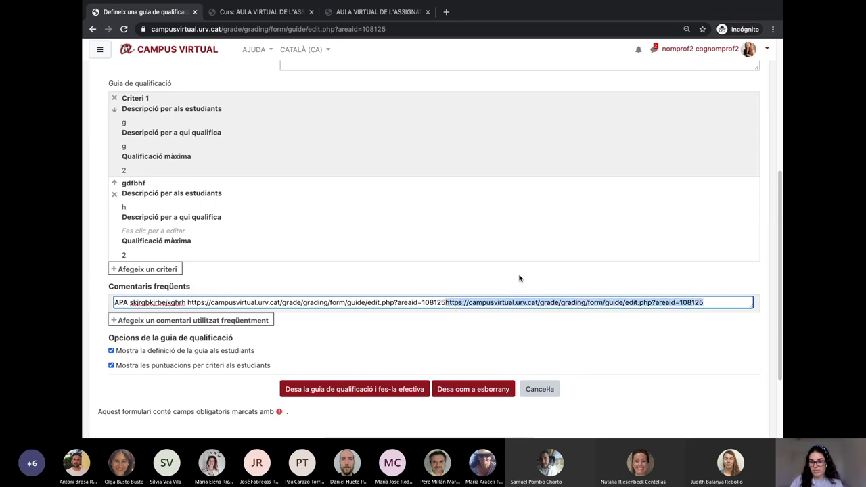
pyautogui.press('BackSpace')
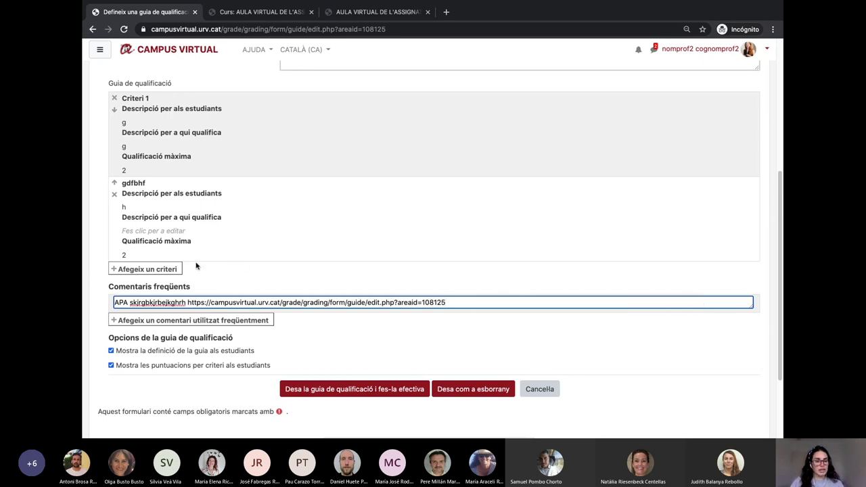
pyautogui.scroll(-1, 183, 340)
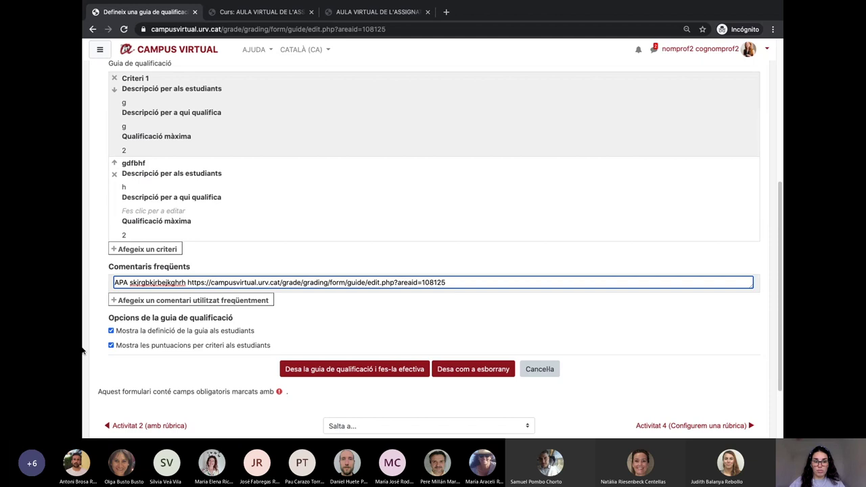
pyautogui.click(111, 346)
pyautogui.click(111, 331)
pyautogui.click(111, 346)
pyautogui.click(111, 331)
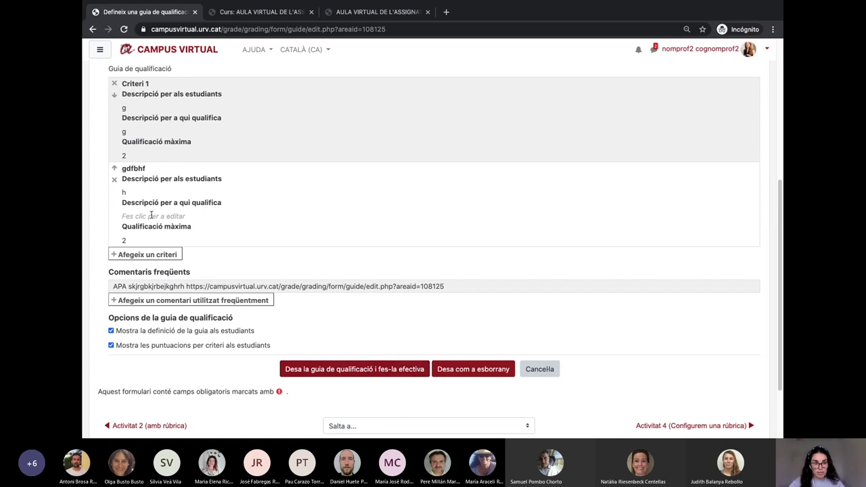
# - Save the grading guide and make it effective for Activitat 3
pyautogui.click(394, 371)
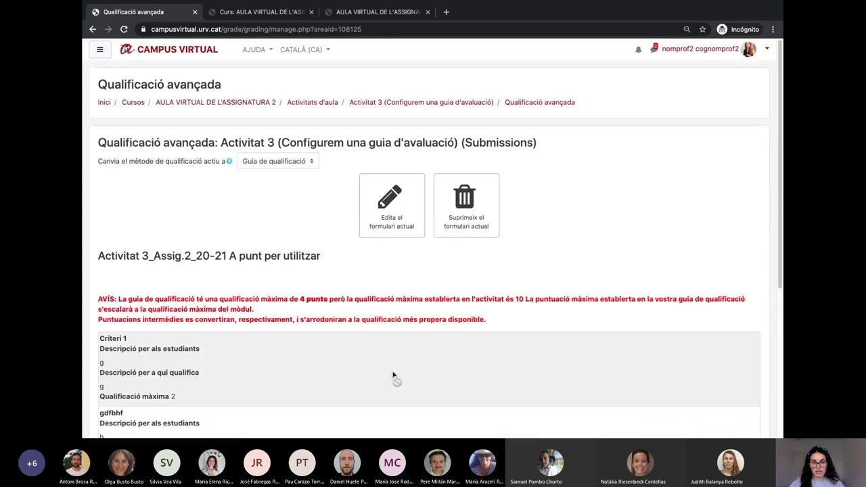
# - Review the saved grading guide's criteria, maximum grades, frequent comment, display options and the notice about grade scaling
pyautogui.scroll(-2, 200, 309)
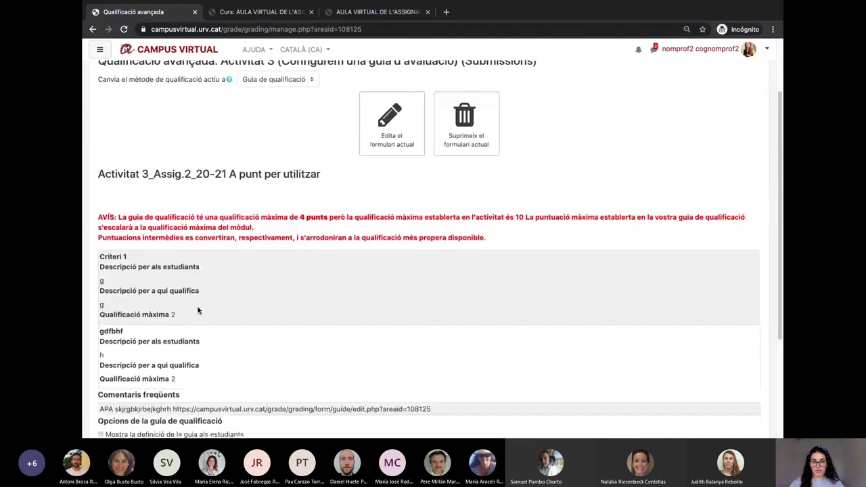
pyautogui.scroll(-1, 197, 310)
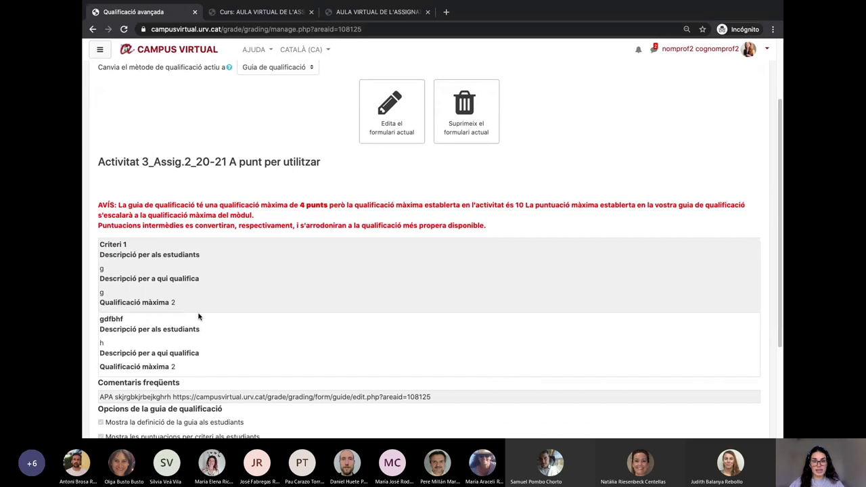
pyautogui.scroll(1, 229, 338)
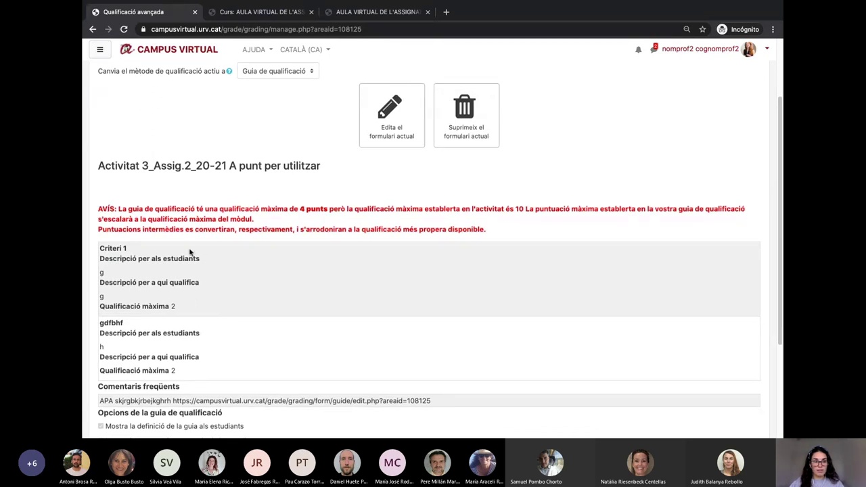
pyautogui.scroll(-1, 193, 259)
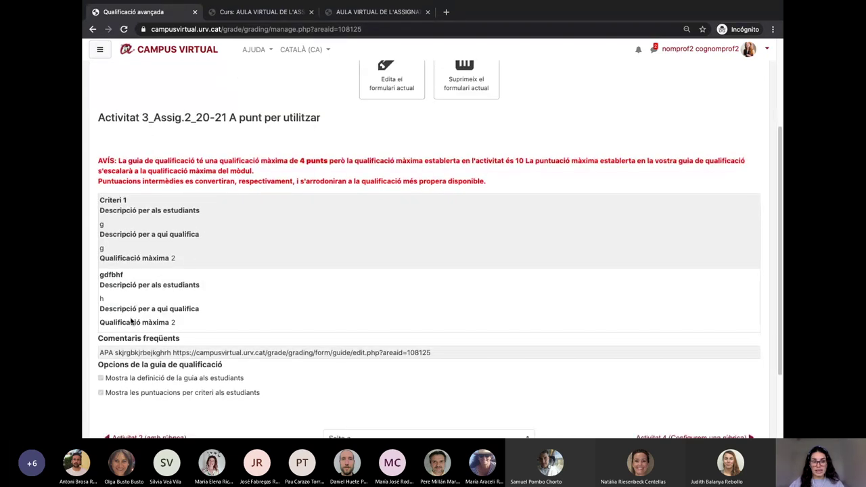
pyautogui.scroll(-1, 132, 324)
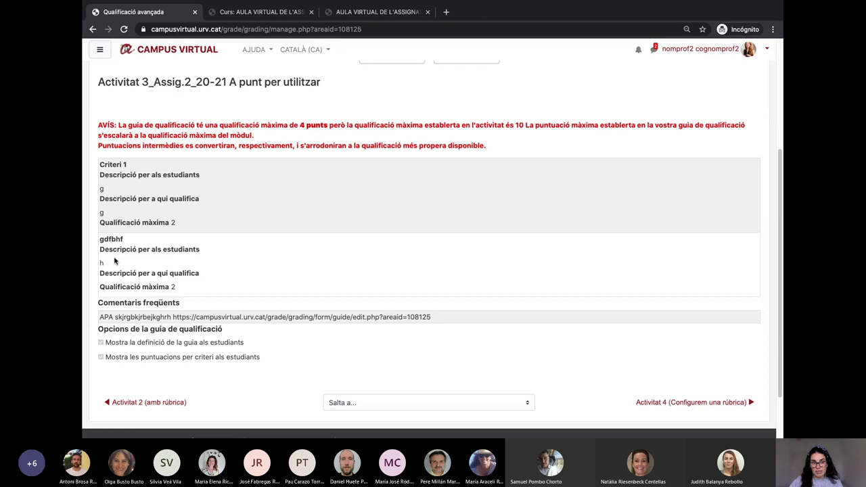
pyautogui.moveTo(127, 165); pyautogui.dragTo(105, 165)
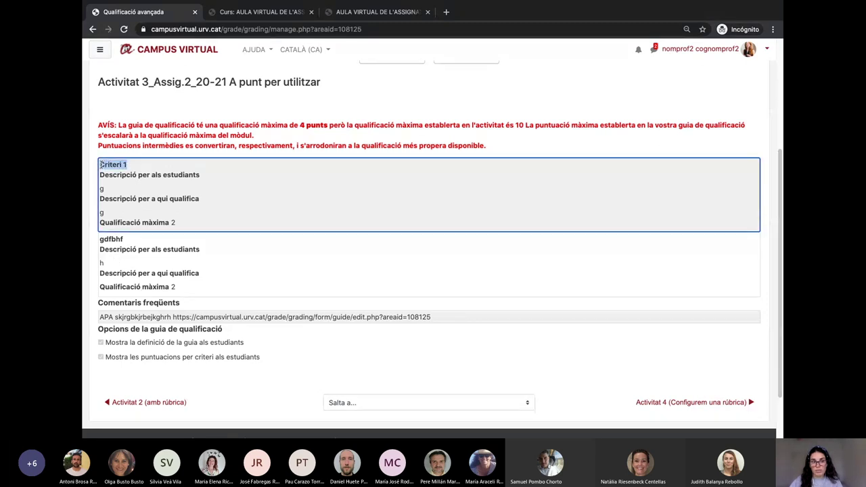
pyautogui.moveTo(129, 240); pyautogui.dragTo(102, 239)
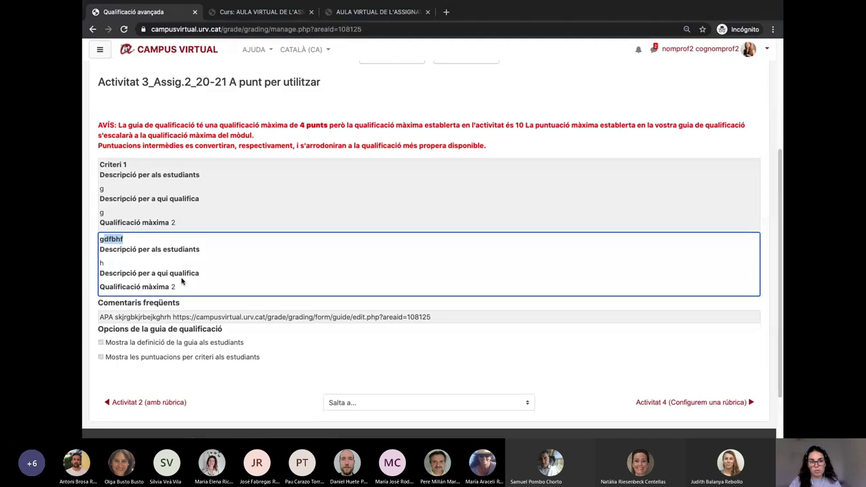
pyautogui.scroll(1, 212, 266)
pyautogui.scroll(1, 211, 266)
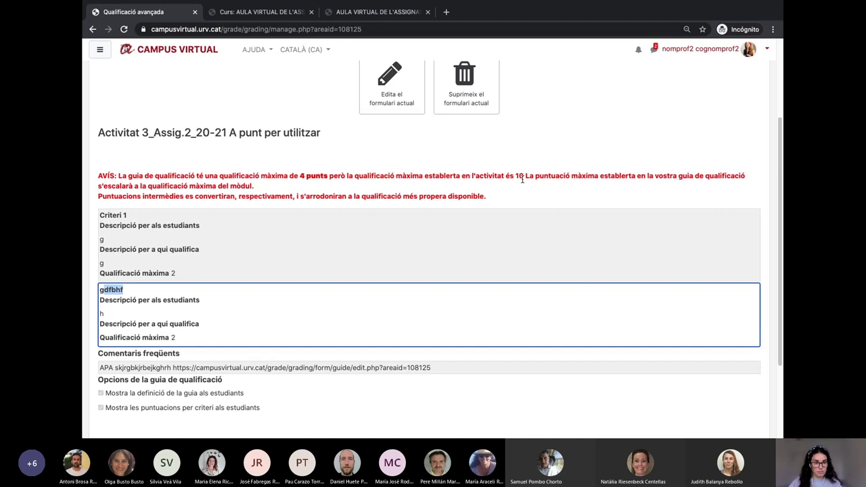
pyautogui.scroll(1, 522, 182)
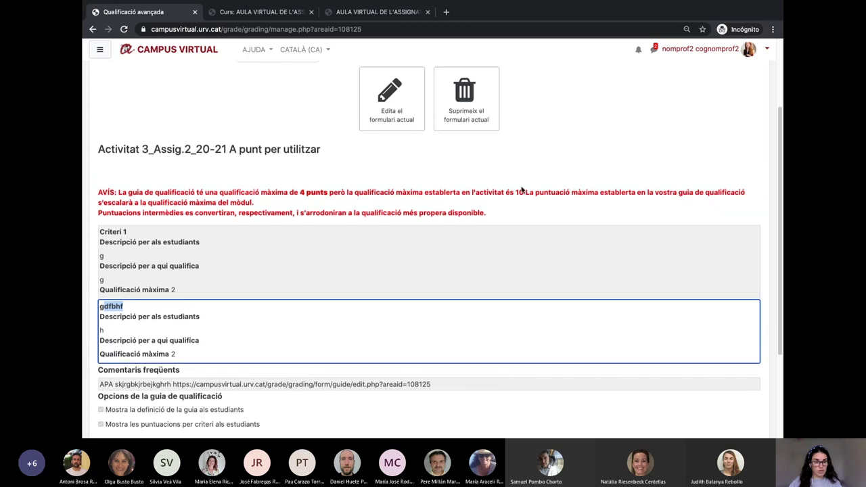
# - Return to Activitat 3 and reopen its grading guide definition for editing
pyautogui.scroll(1, 522, 191)
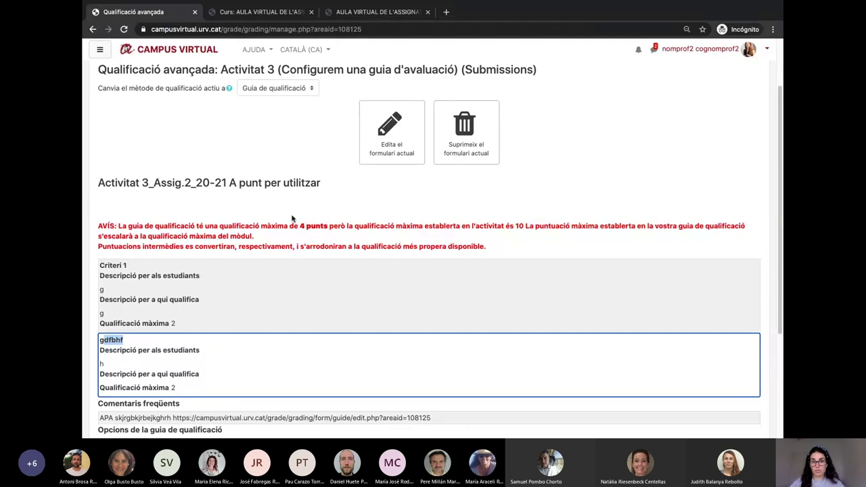
pyautogui.scroll(2, 325, 210)
pyautogui.click(454, 94)
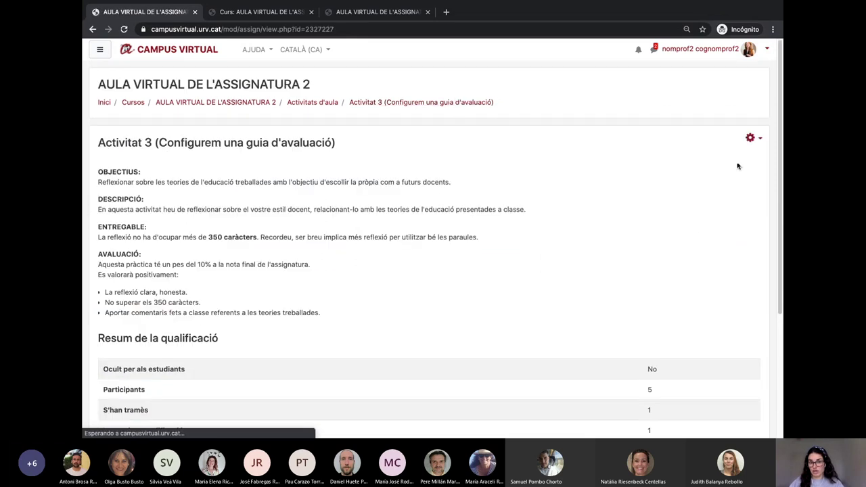
pyautogui.click(756, 139)
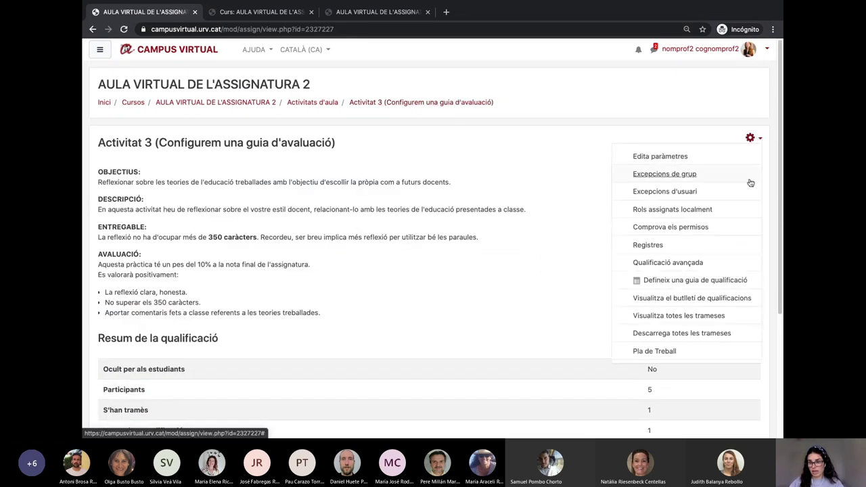
pyautogui.click(724, 285)
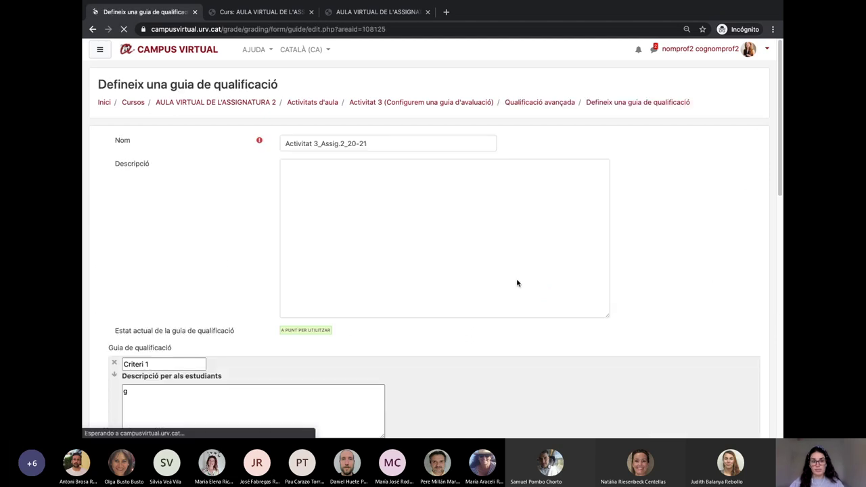
# - Check the guide's criteria, frequent comment and display options, and save the guide again
pyautogui.scroll(-1, 176, 326)
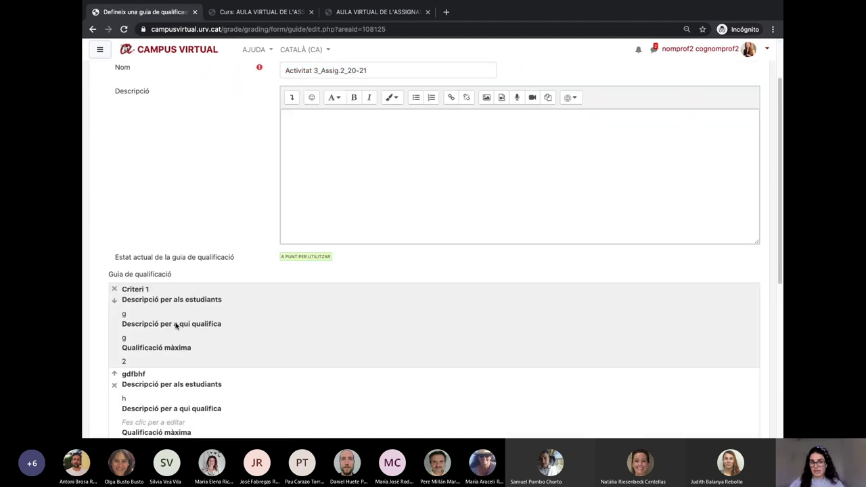
pyautogui.scroll(-2, 217, 323)
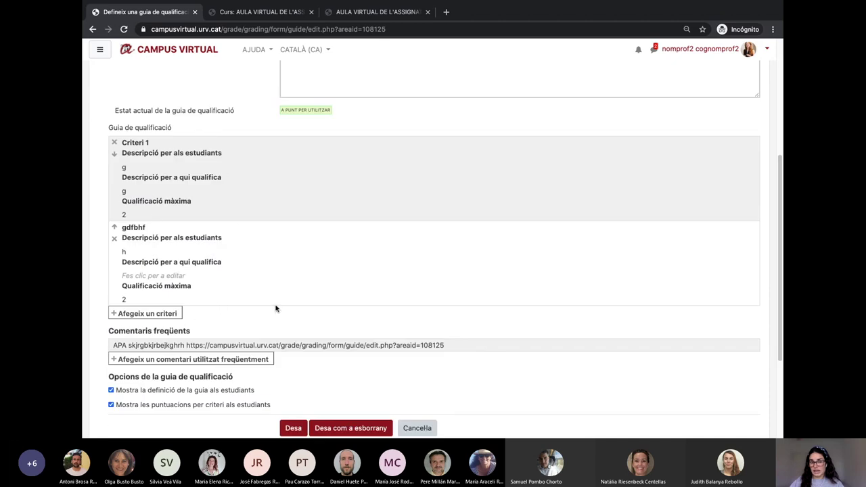
pyautogui.scroll(-1, 287, 319)
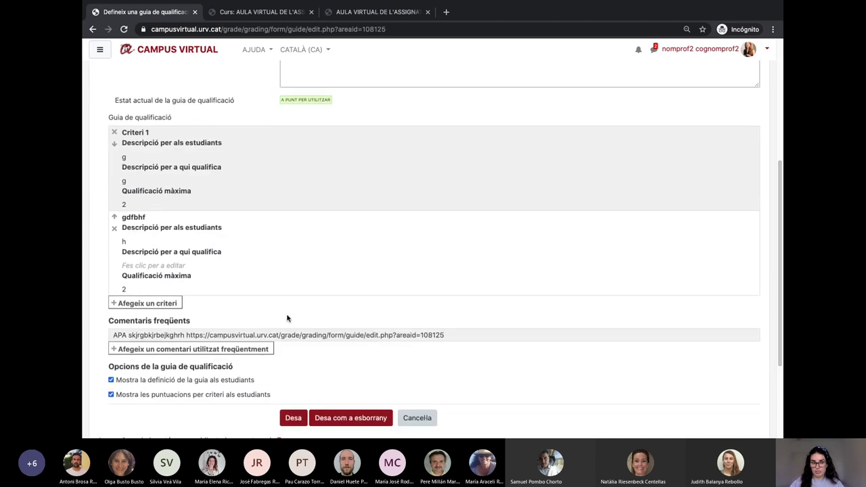
pyautogui.scroll(-1, 287, 319)
pyautogui.click(298, 403)
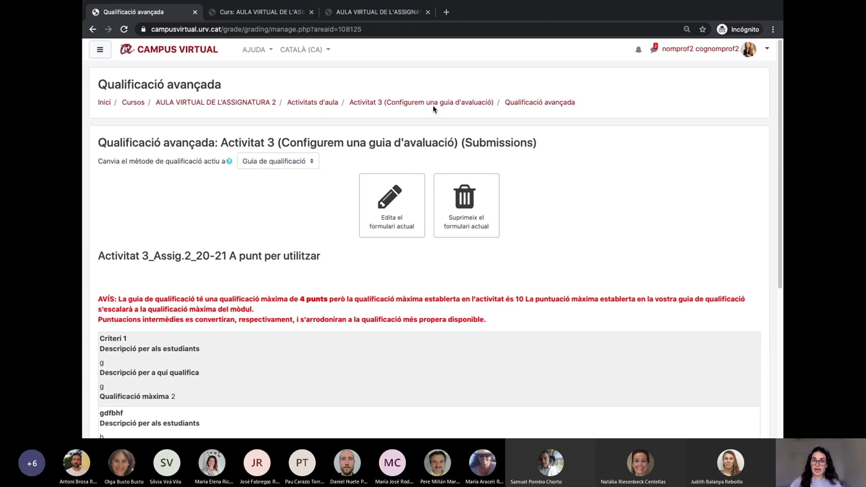
# - Open Activitat 2 (amb rúbrica) from the course page and start grading its submissions
pyautogui.click(250, 101)
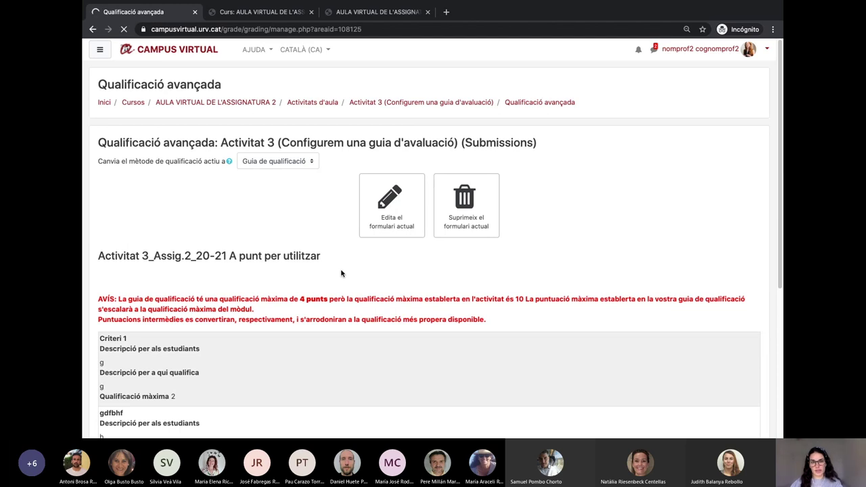
pyautogui.click(295, 13)
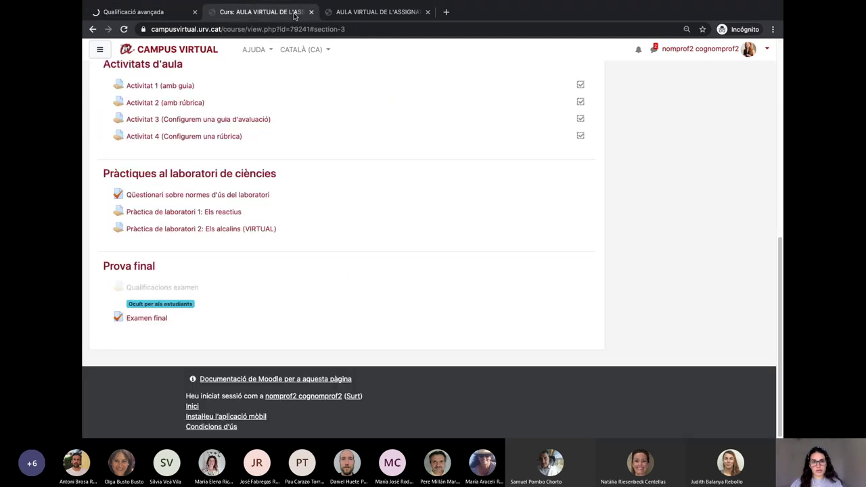
pyautogui.click(190, 105)
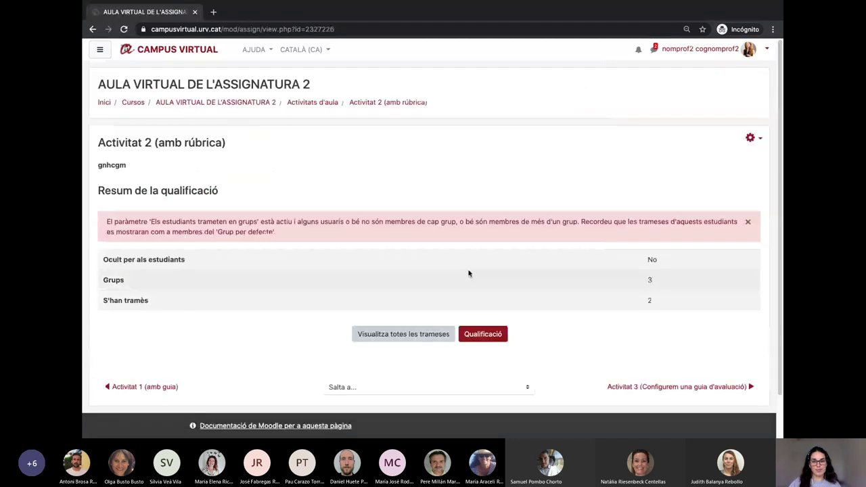
pyautogui.click(477, 338)
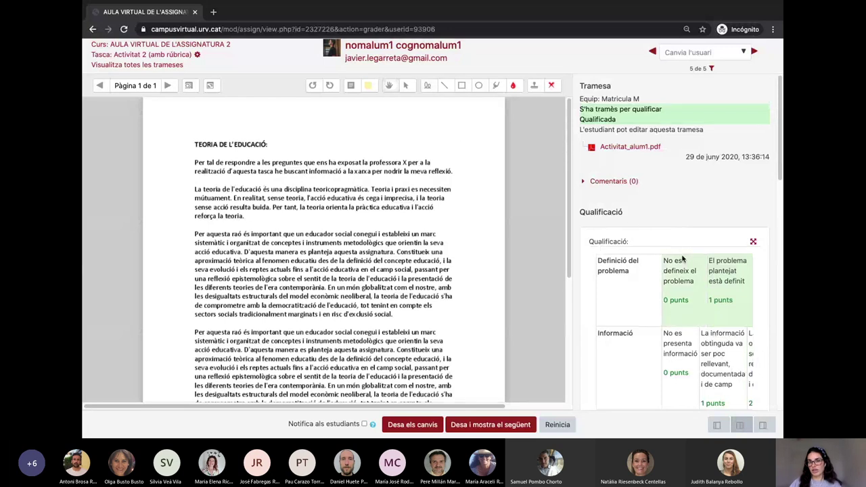
# - Show only the grading side of the submission, and view the rubric enlarged before restoring its normal size
pyautogui.click(717, 424)
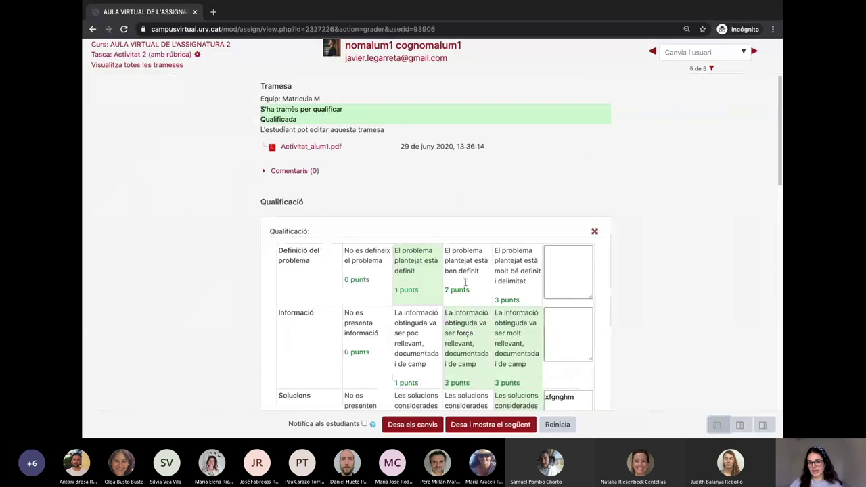
pyautogui.scroll(-2, 600, 309)
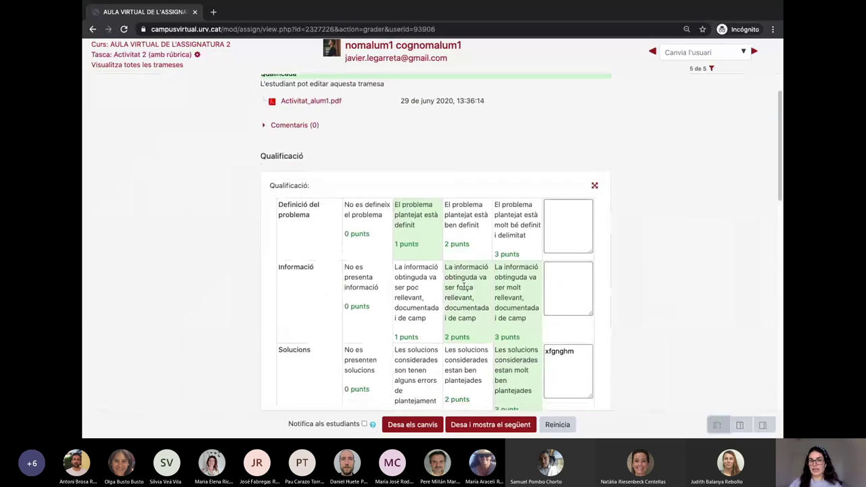
pyautogui.click(596, 188)
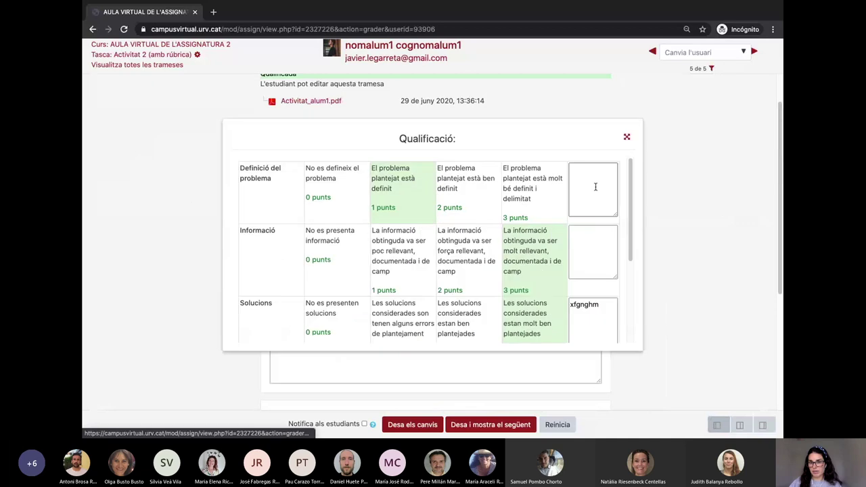
pyautogui.moveTo(630, 206); pyautogui.dragTo(626, 176)
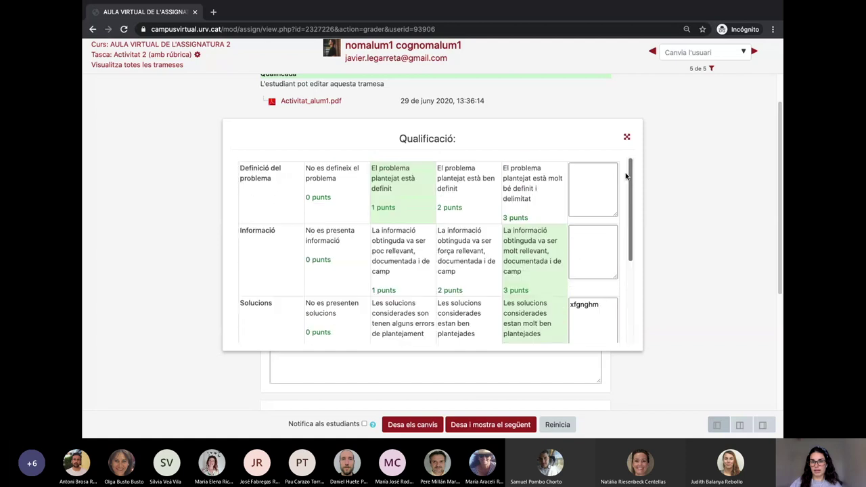
pyautogui.click(627, 137)
# - Rate Definició del problema with 2 points, Informació with 1 point and Solucions with 2 points in the rubric
pyautogui.scroll(-2, 650, 240)
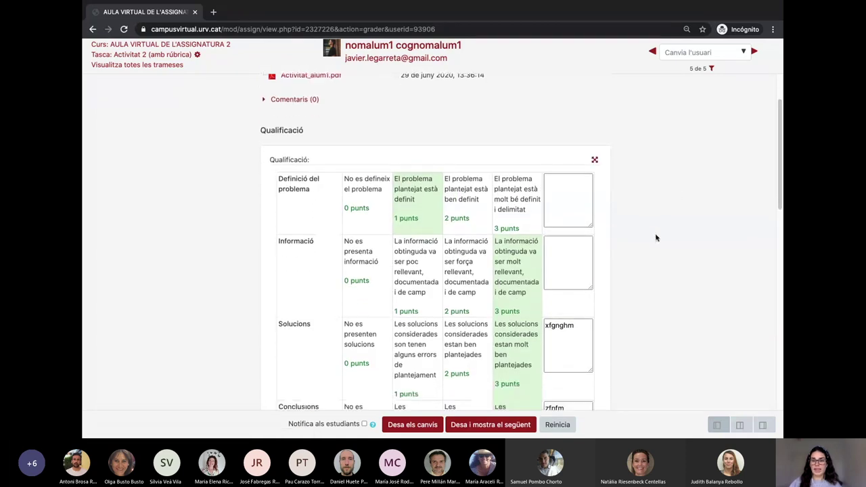
pyautogui.scroll(-1, 656, 238)
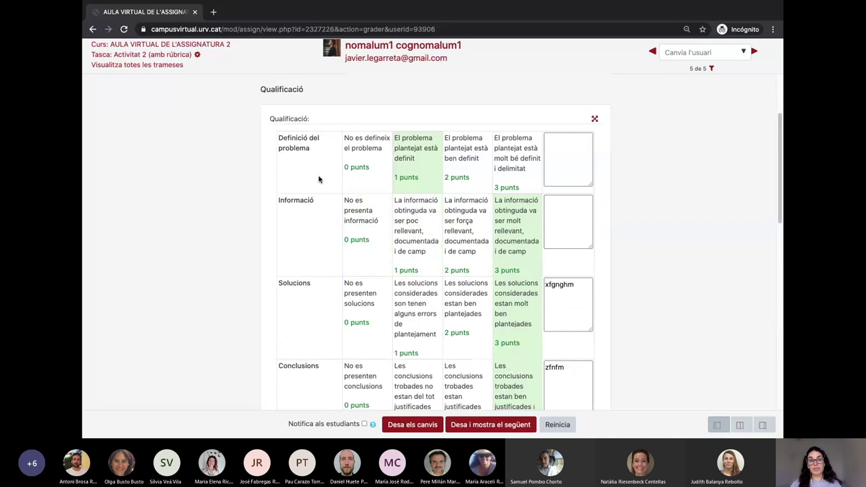
pyautogui.scroll(-1, 301, 338)
pyautogui.scroll(1, 303, 343)
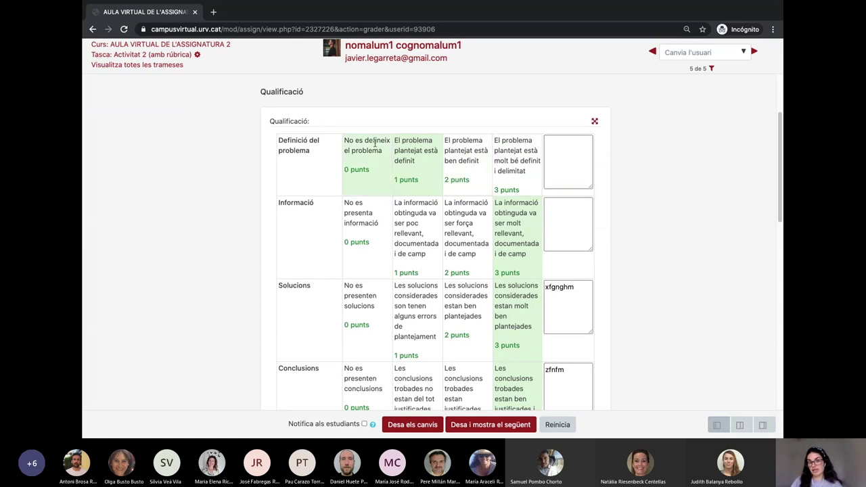
pyautogui.click(463, 152)
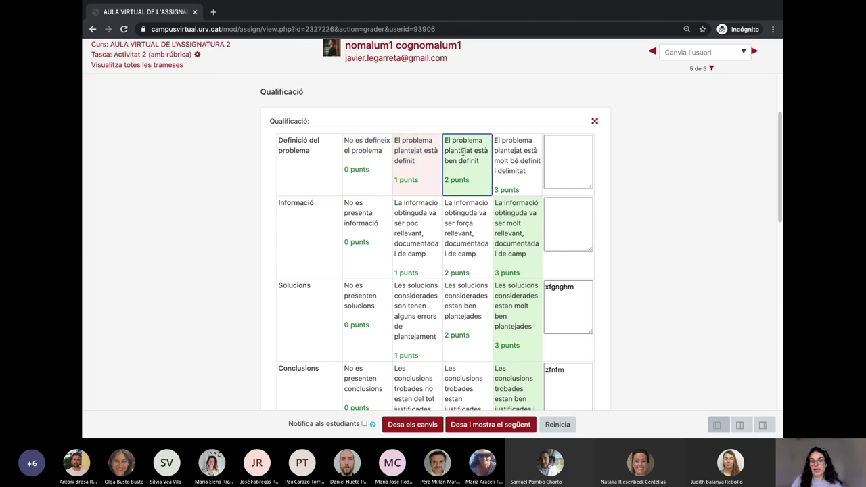
pyautogui.click(418, 235)
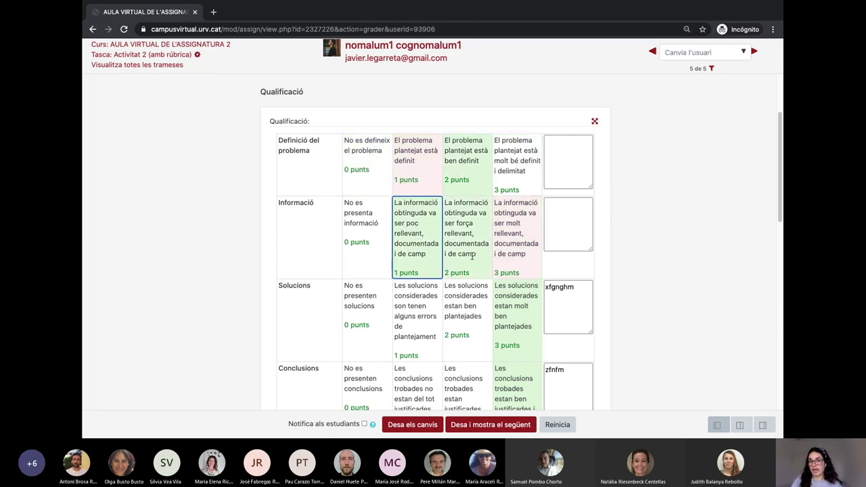
pyautogui.click(456, 318)
pyautogui.scroll(-1, 456, 319)
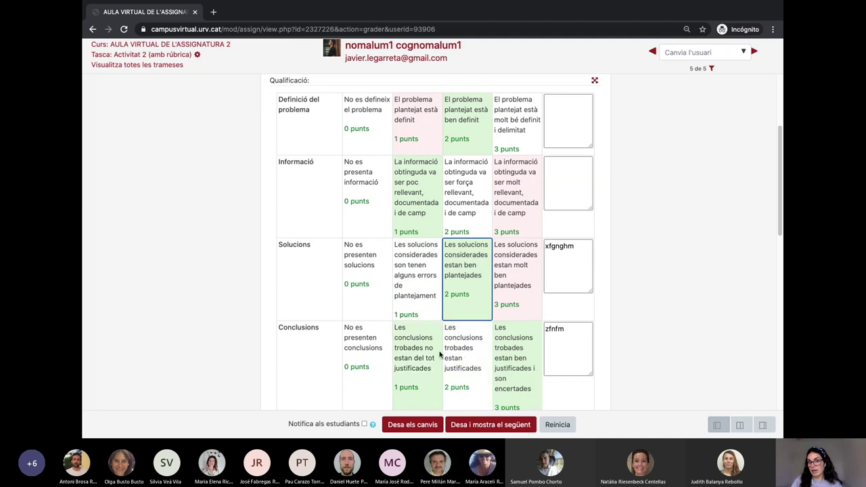
# - Examine the rubric's comment field for each criterion, the current gradebook grade and the general feedback comment
pyautogui.click(559, 126)
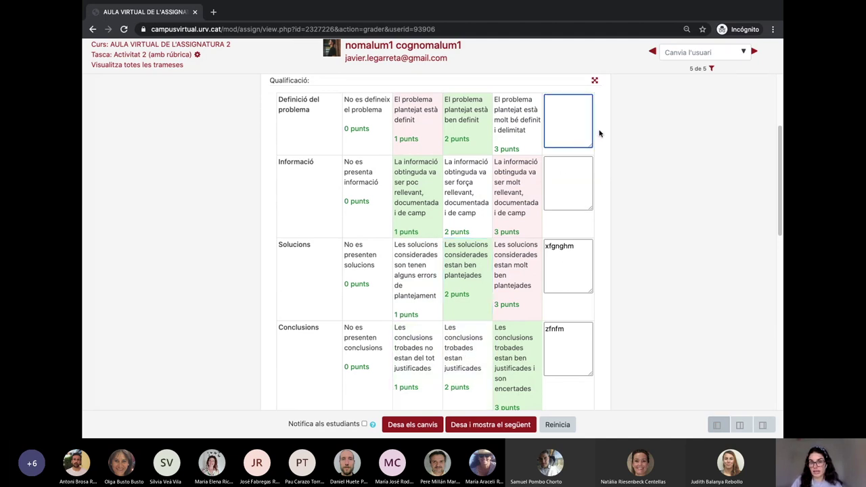
pyautogui.scroll(-3, 601, 139)
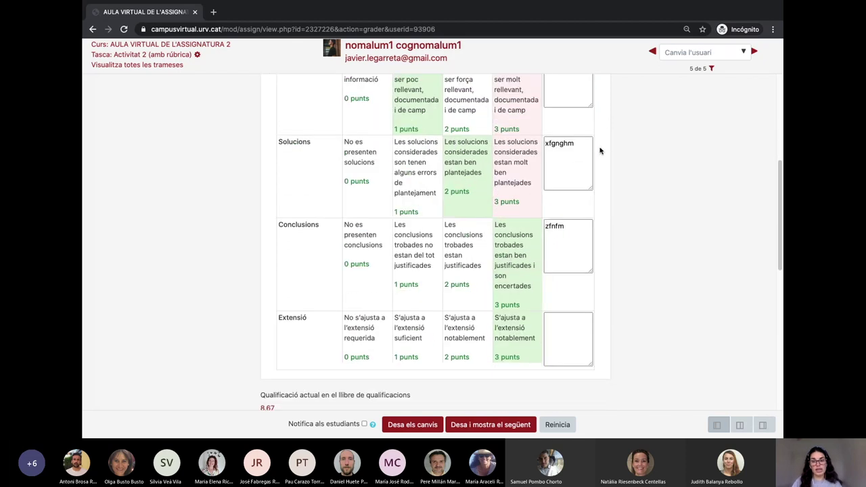
pyautogui.scroll(-2, 600, 169)
pyautogui.scroll(-4, 601, 197)
pyautogui.click(289, 286)
pyautogui.doubleClick(277, 285)
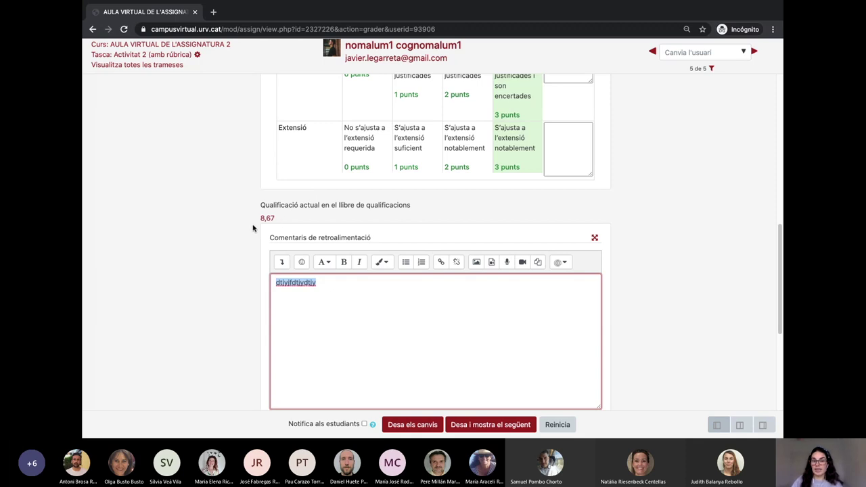
# - Change the rubric ratings back to 1 point for Definició del problema and 3 points for Informació and Solucions
pyautogui.scroll(1, 501, 115)
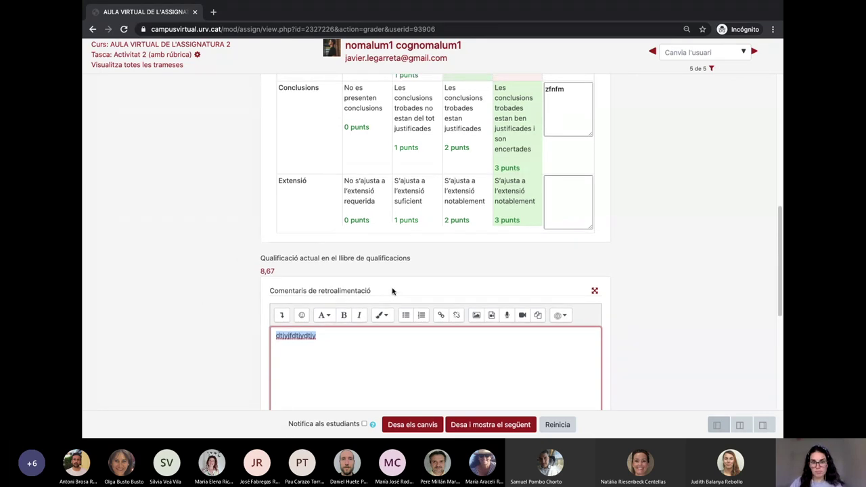
pyautogui.scroll(3, 392, 291)
pyautogui.scroll(3, 393, 291)
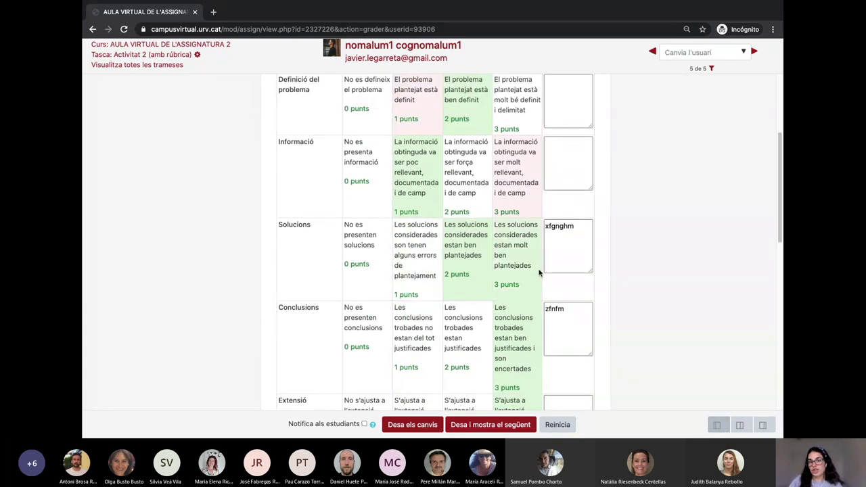
pyautogui.scroll(2, 540, 272)
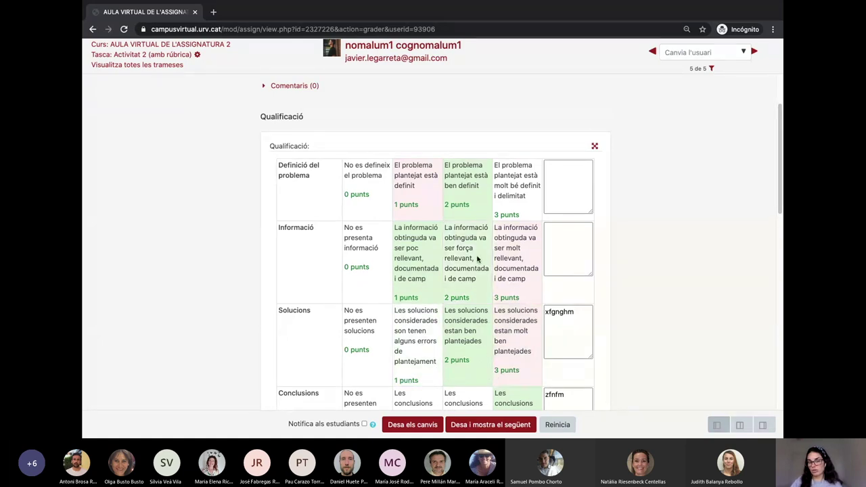
pyautogui.click(474, 205)
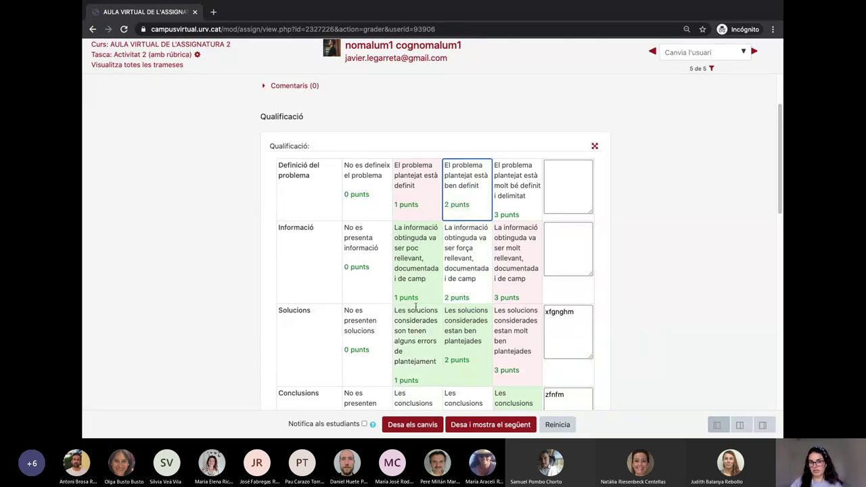
pyautogui.click(467, 340)
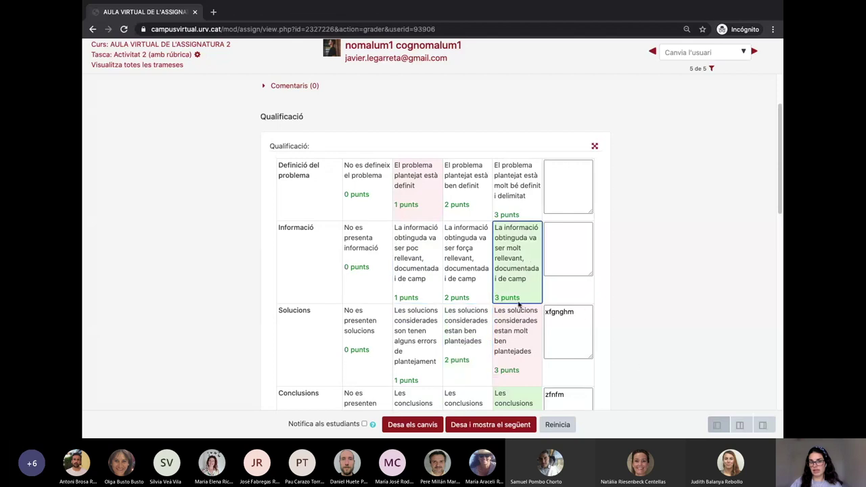
pyautogui.click(404, 171)
pyautogui.click(516, 323)
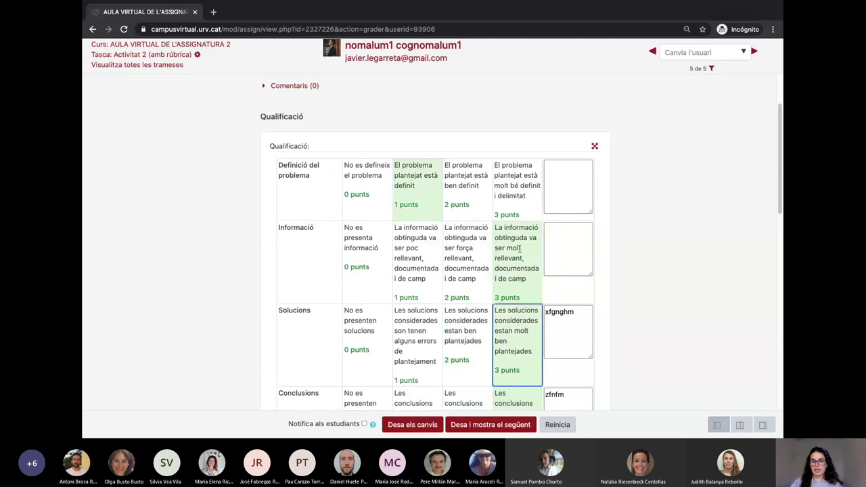
# - Examine the feedback comment, feedback files and group submission settings, and display only the student's submitted document
pyautogui.scroll(-6, 411, 302)
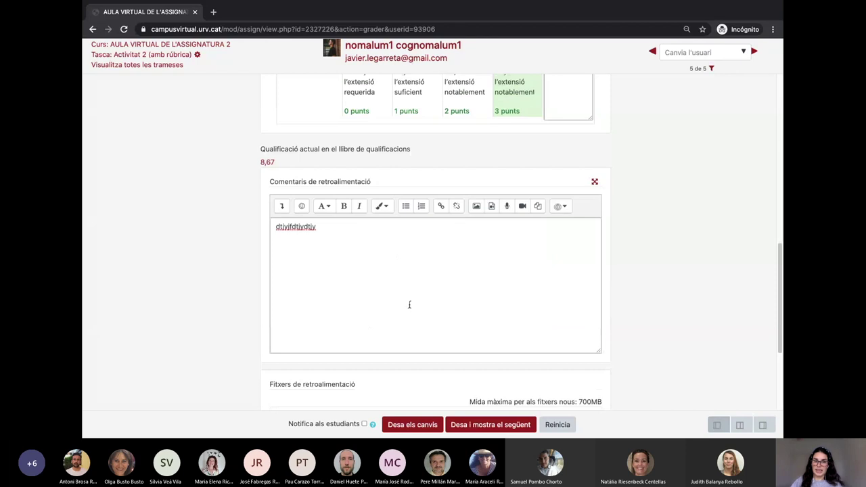
pyautogui.scroll(-3, 409, 305)
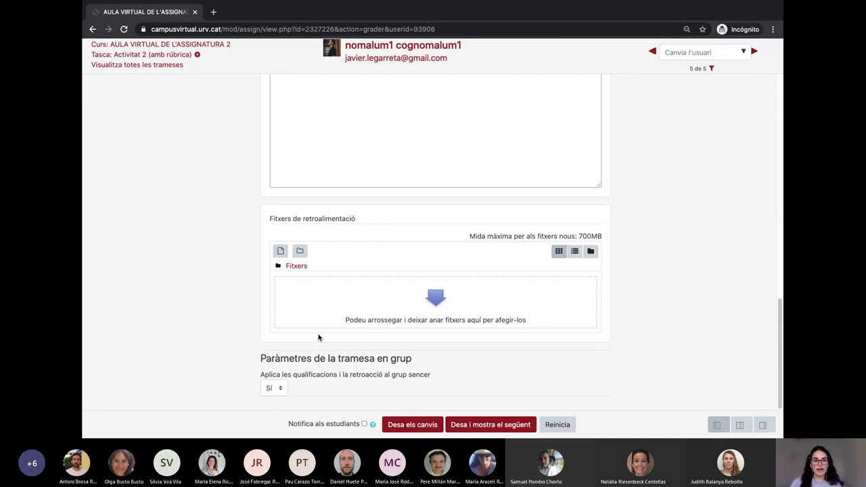
pyautogui.scroll(3, 393, 285)
pyautogui.scroll(2, 392, 285)
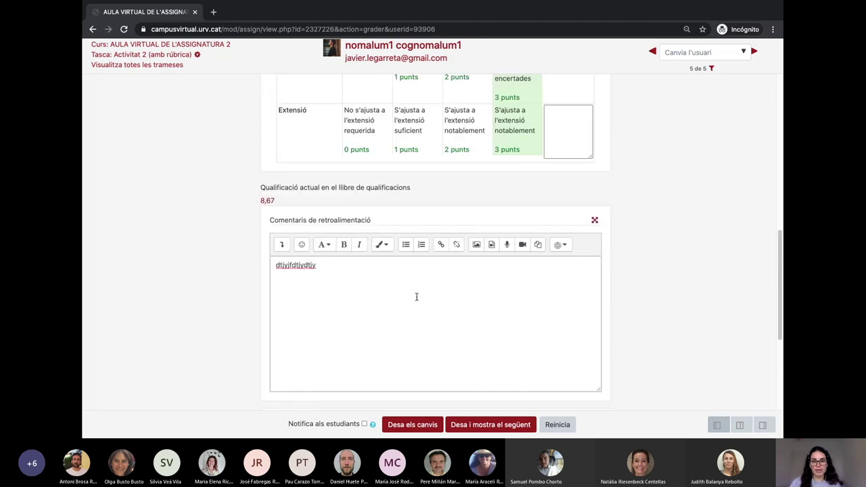
pyautogui.click(763, 427)
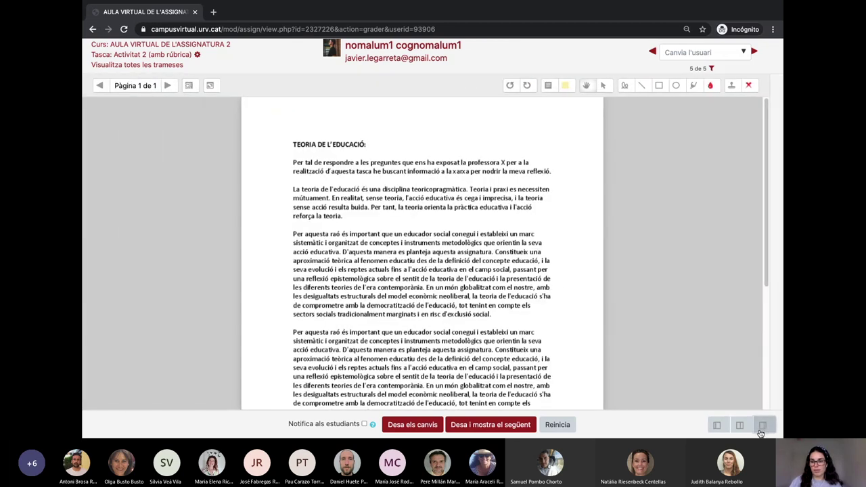
# - Display only the grading panel, then return to the course page and open Activitat 4 (Configurem una rúbrica)
pyautogui.click(717, 425)
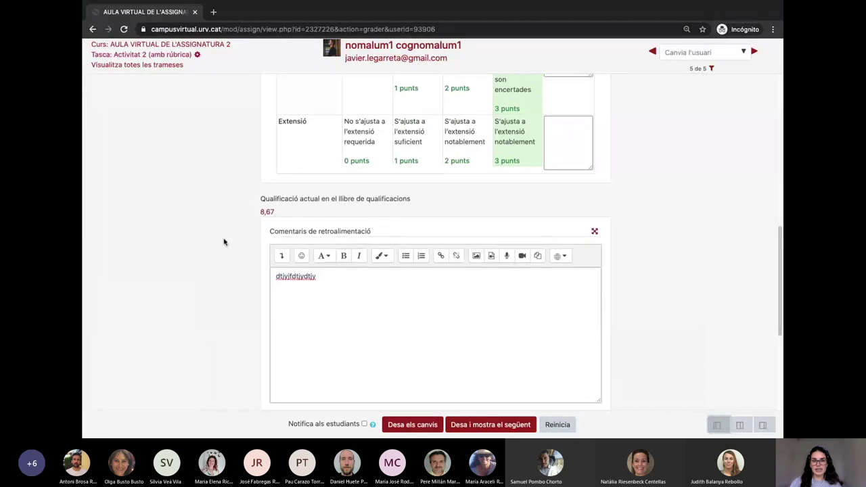
pyautogui.scroll(4, 217, 238)
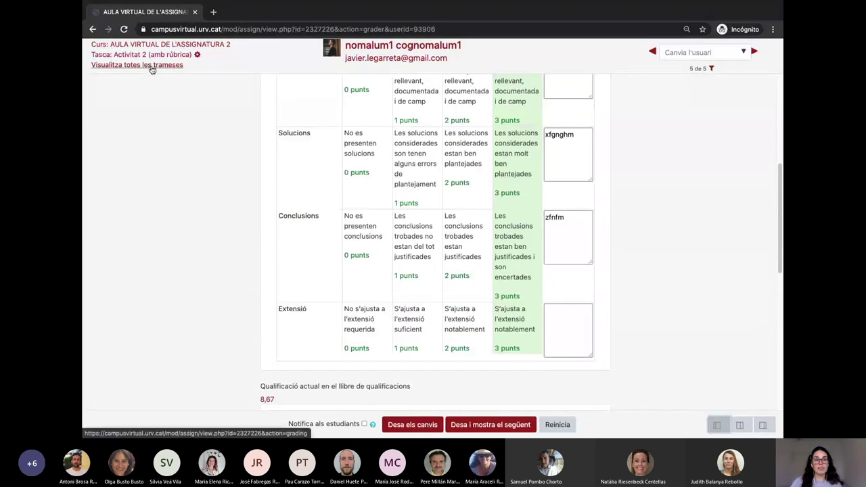
pyautogui.click(153, 45)
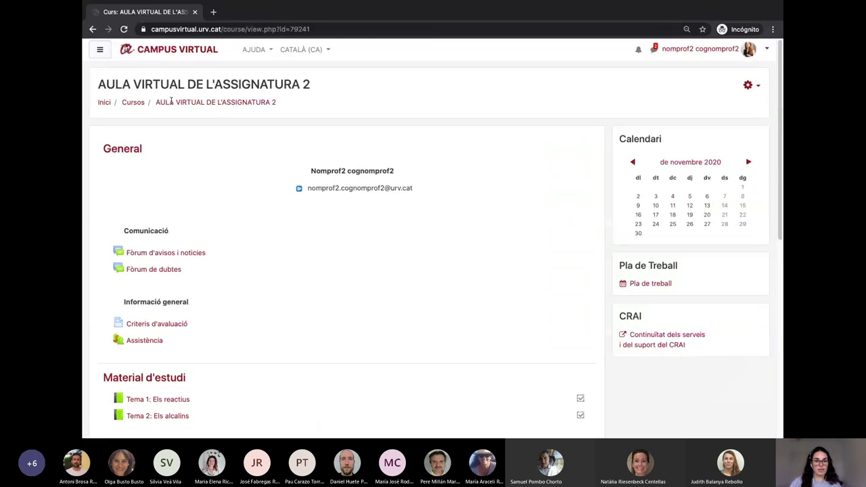
pyautogui.scroll(-5, 305, 223)
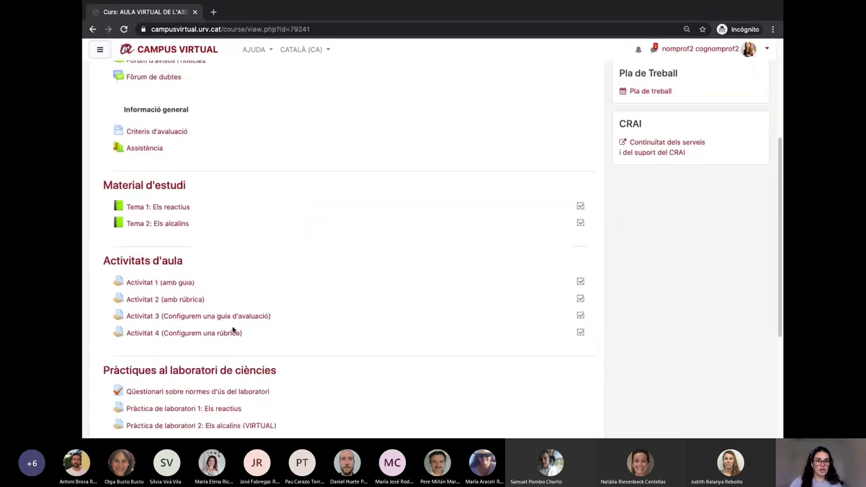
pyautogui.click(214, 334)
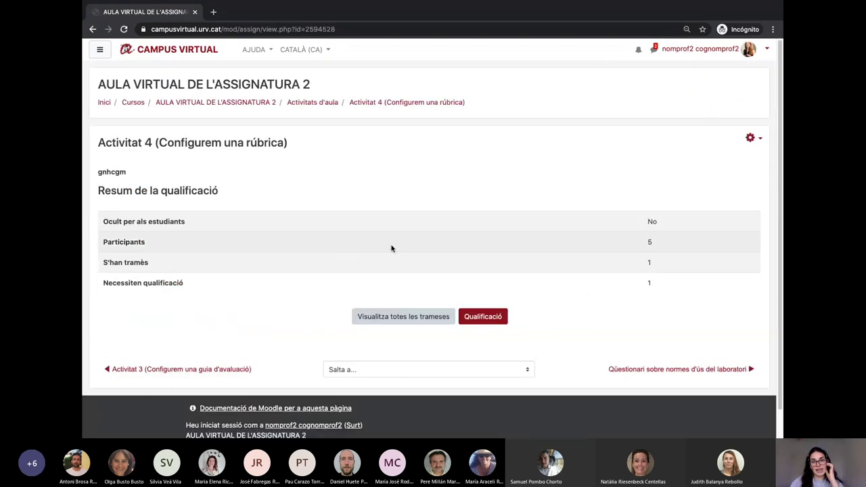
# - Open the advanced grading settings of Activitat 4 and set the active grading method to Rúbrica
pyautogui.click(750, 139)
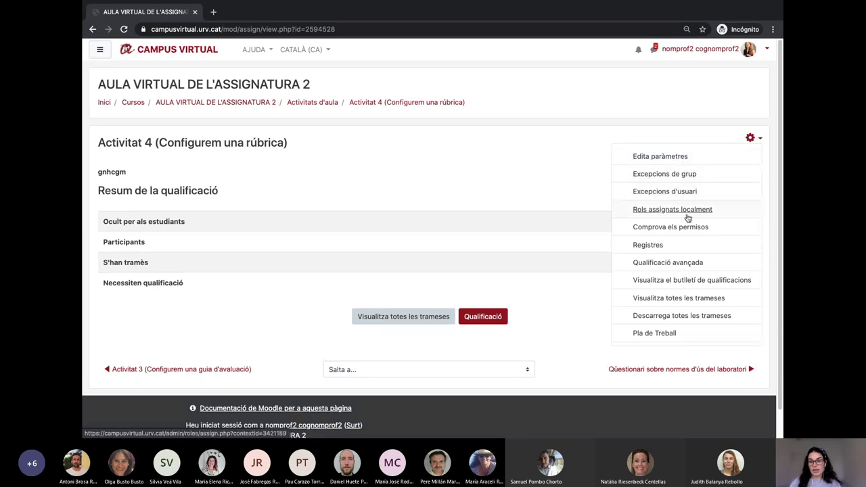
pyautogui.click(698, 264)
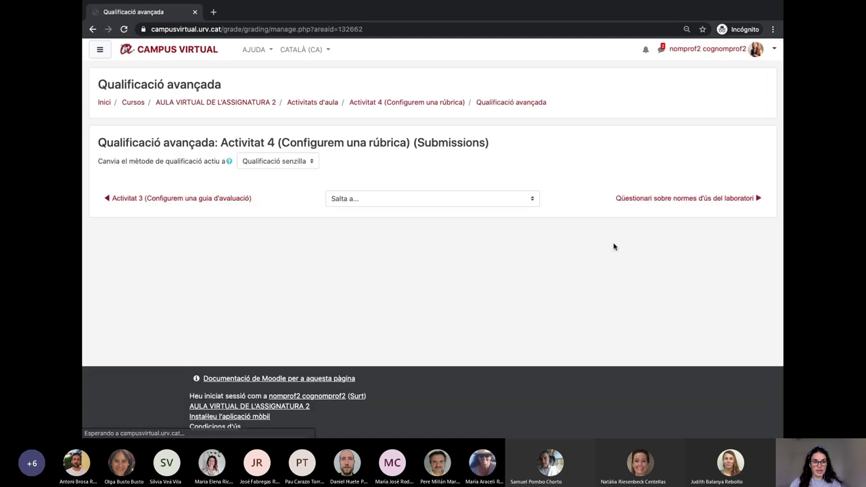
pyautogui.click(290, 165)
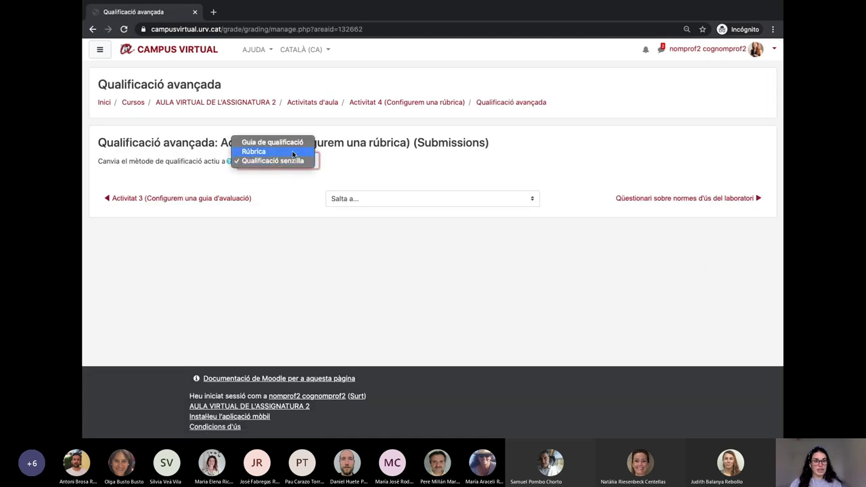
pyautogui.click(293, 152)
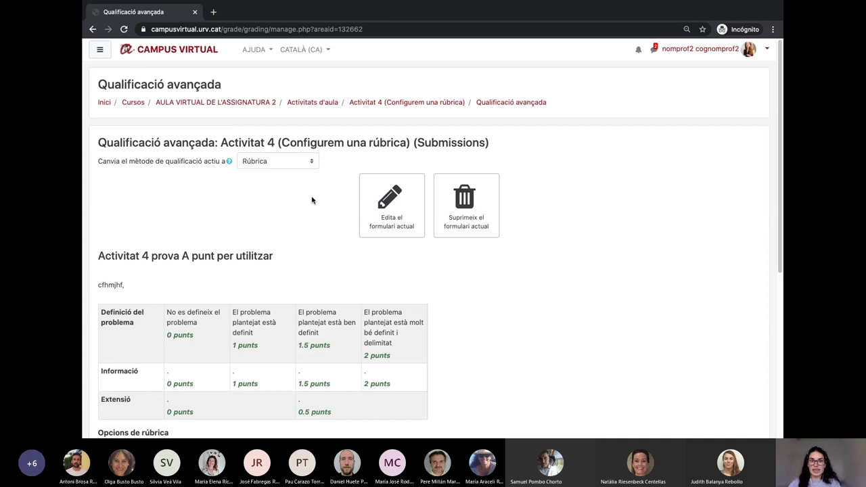
# - Switch the active grading method to Qualificació senzilla and back to Rúbrica
pyautogui.click(313, 162)
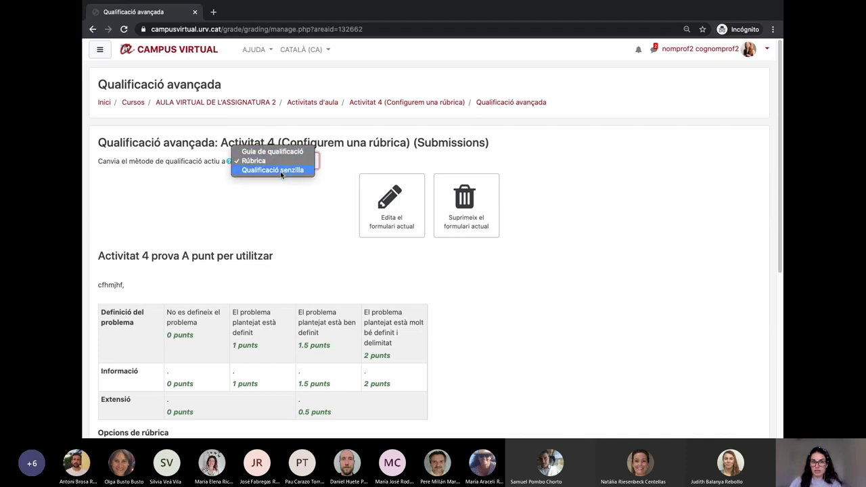
pyautogui.click(282, 170)
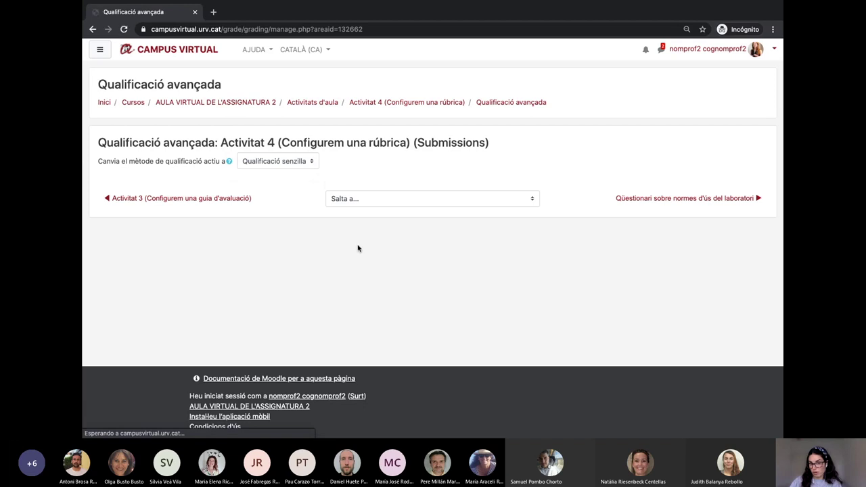
pyautogui.click(304, 162)
pyautogui.press('Escape')
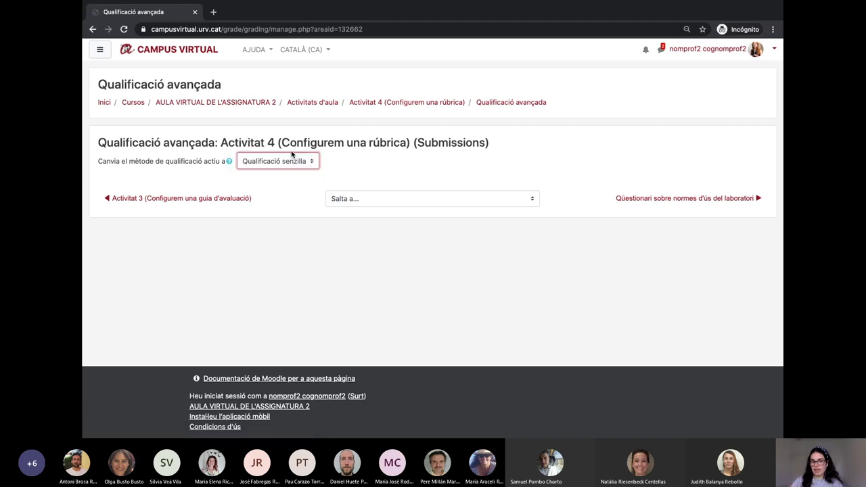
pyautogui.press('Up')
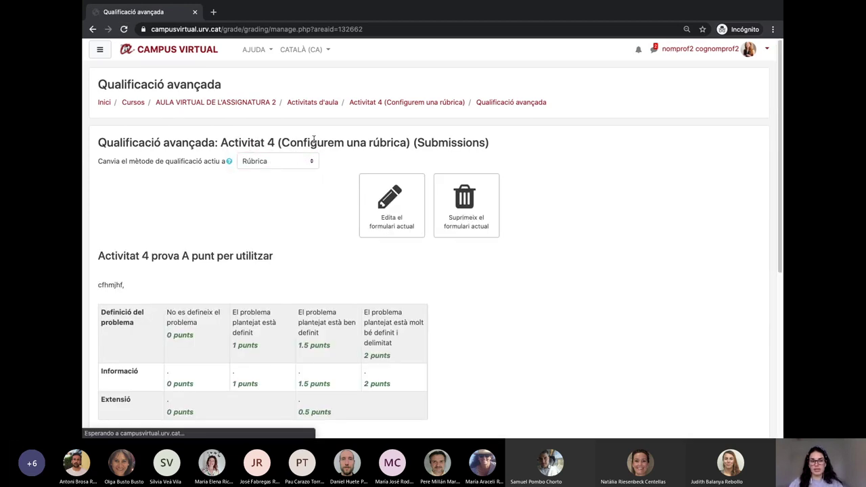
# - Delete the current rubric form of Activitat 4, confirming the deletion
pyautogui.scroll(-1, 280, 291)
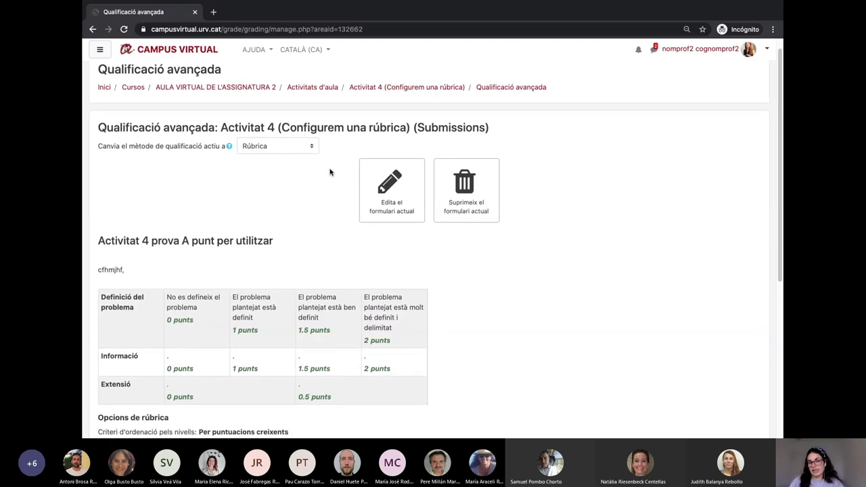
pyautogui.click(474, 199)
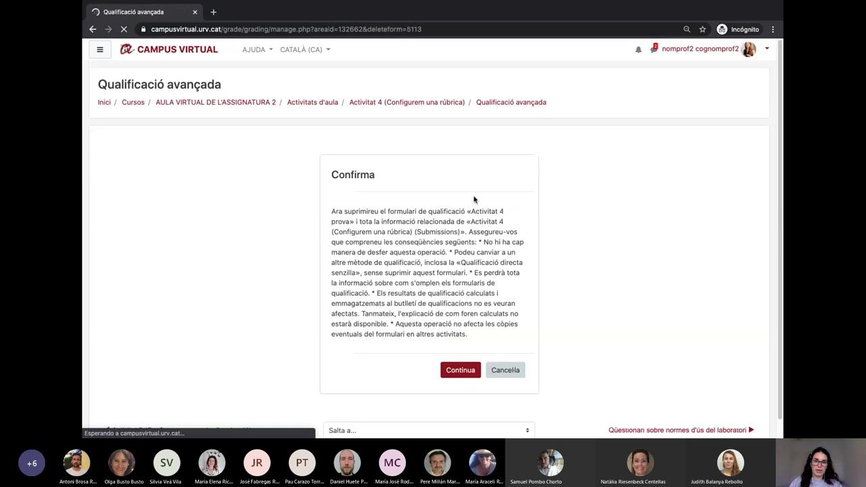
pyautogui.click(469, 371)
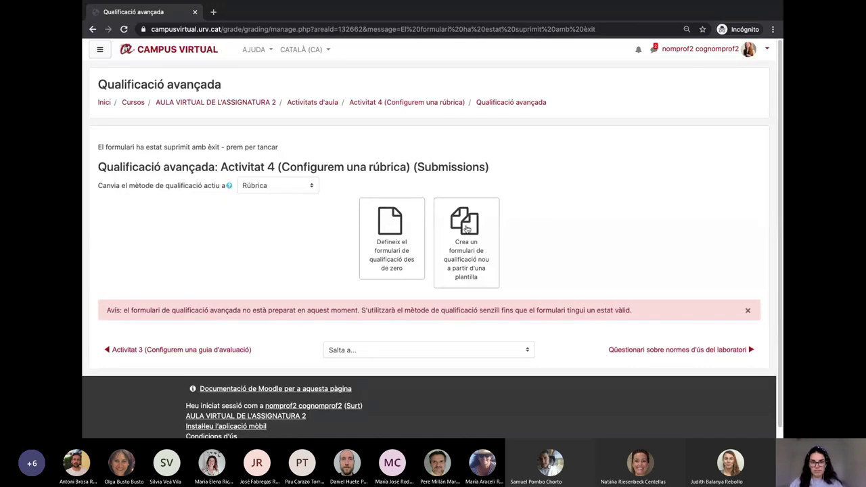
# - Search the grading form templates with own forms included, and examine the Activitat 2 rubric and its option for use as a template
pyautogui.click(479, 262)
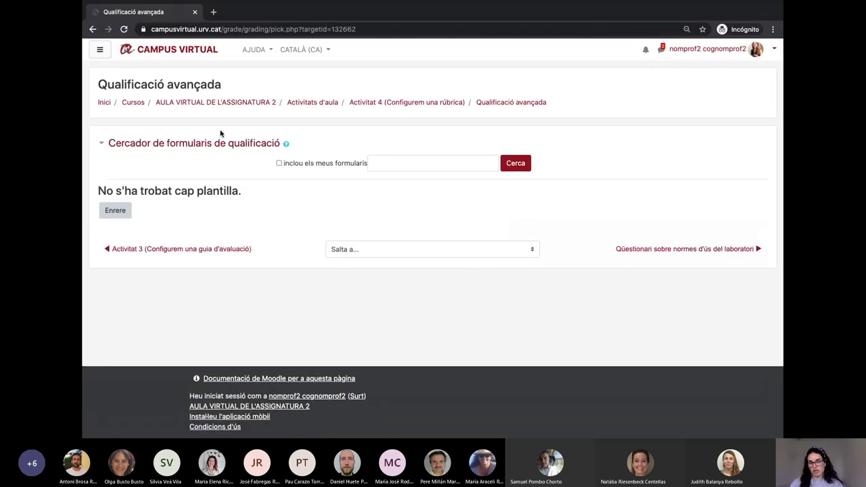
pyautogui.click(279, 163)
pyautogui.click(515, 165)
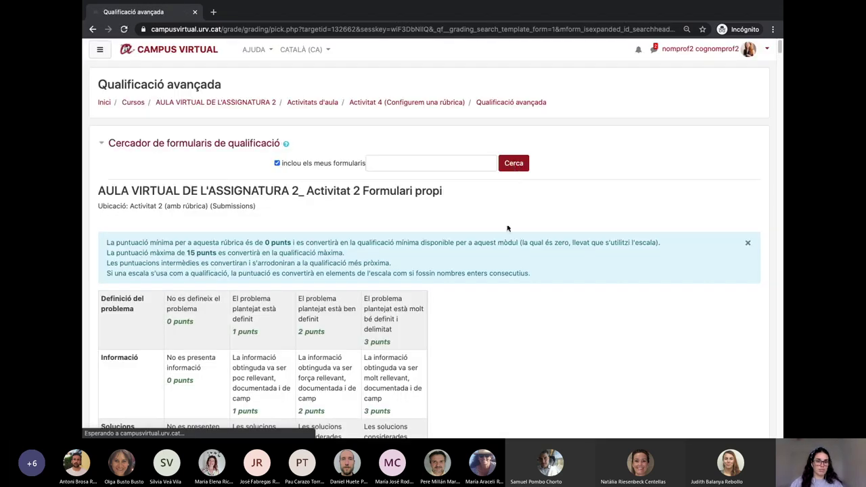
pyautogui.scroll(-1, 292, 260)
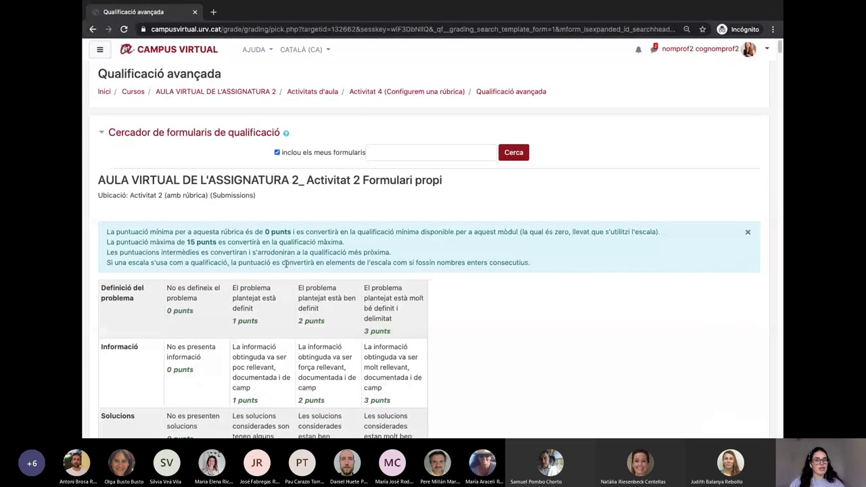
pyautogui.scroll(-1, 286, 264)
pyautogui.scroll(-5, 287, 263)
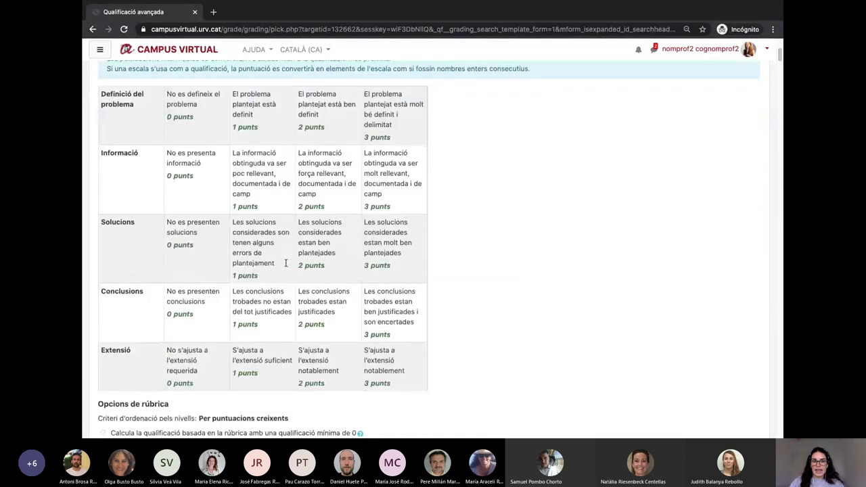
pyautogui.scroll(-2, 286, 264)
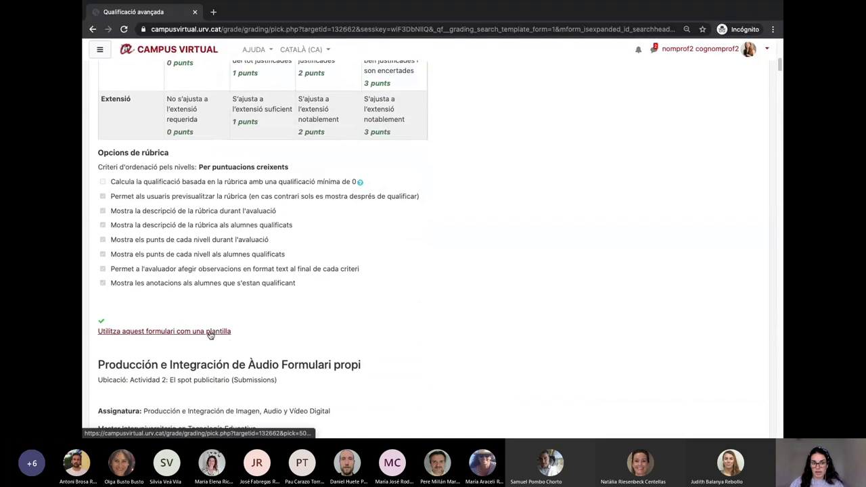
pyautogui.scroll(-3, 211, 335)
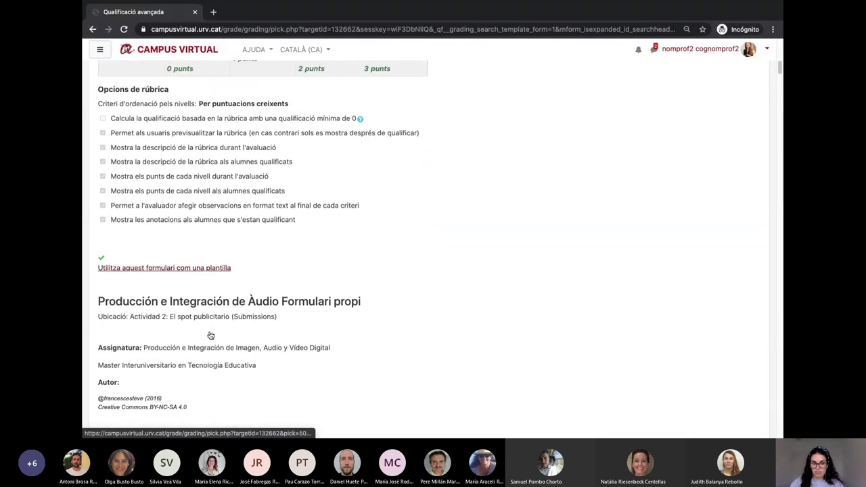
pyautogui.scroll(15, 210, 335)
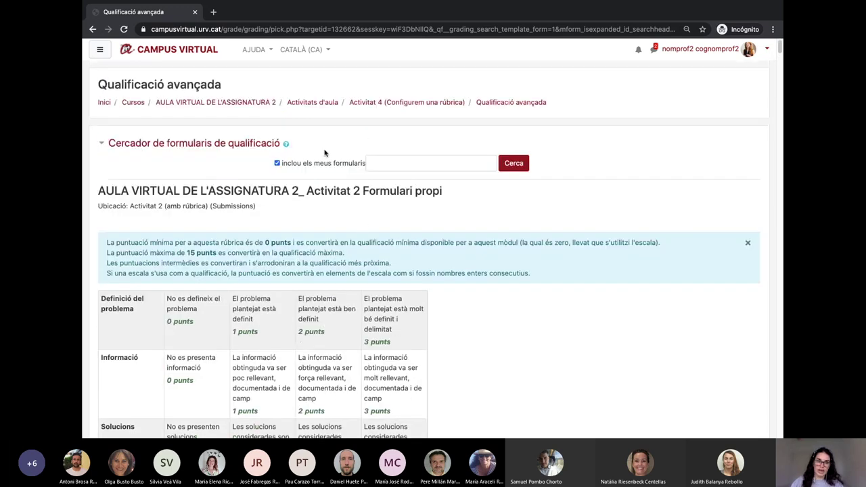
# - Return to the advanced grading of Activitat 4, start defining a rubric from scratch and name it dhfjfkg
pyautogui.click(429, 103)
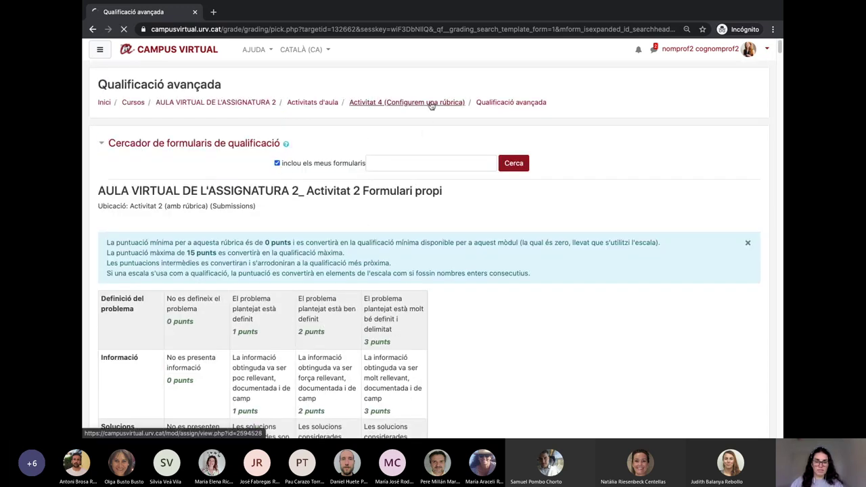
pyautogui.click(752, 138)
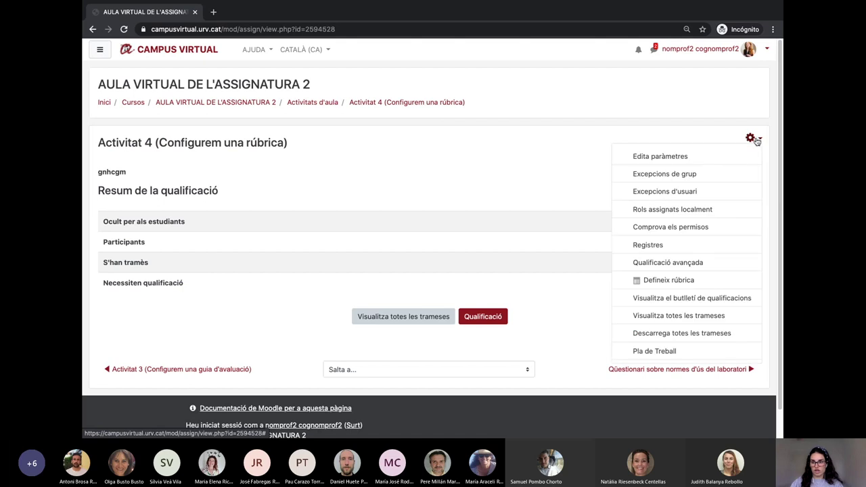
pyautogui.click(671, 262)
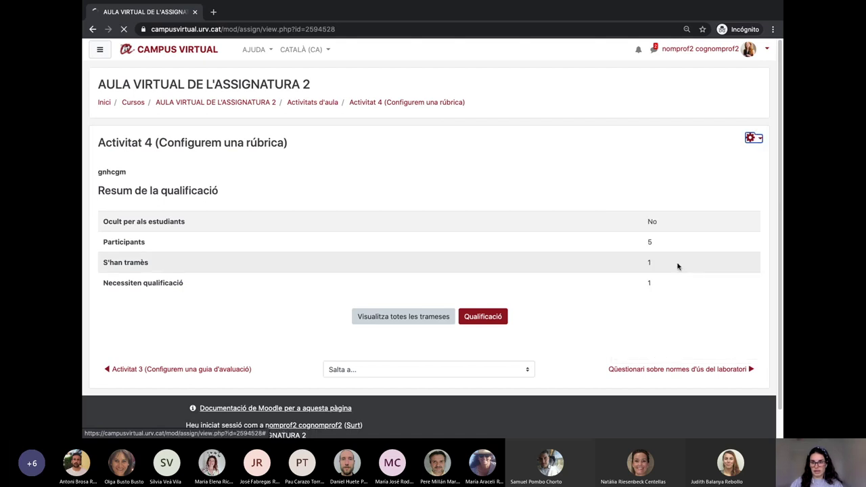
pyautogui.click(399, 212)
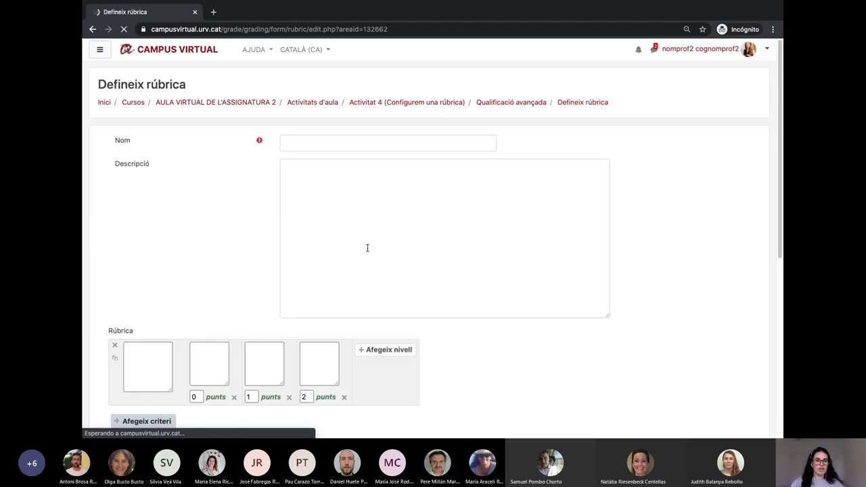
pyautogui.click(312, 142)
pyautogui.write('dhfjfkg')
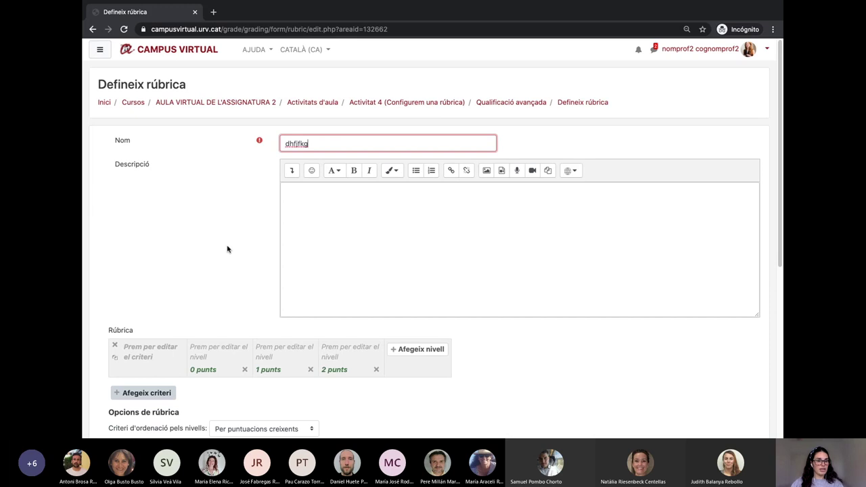
# - Add levels worth 3, 4 and 5 points to the first criterion, and add two more criteria to the rubric
pyautogui.scroll(-2, 227, 249)
pyautogui.scroll(-1, 229, 248)
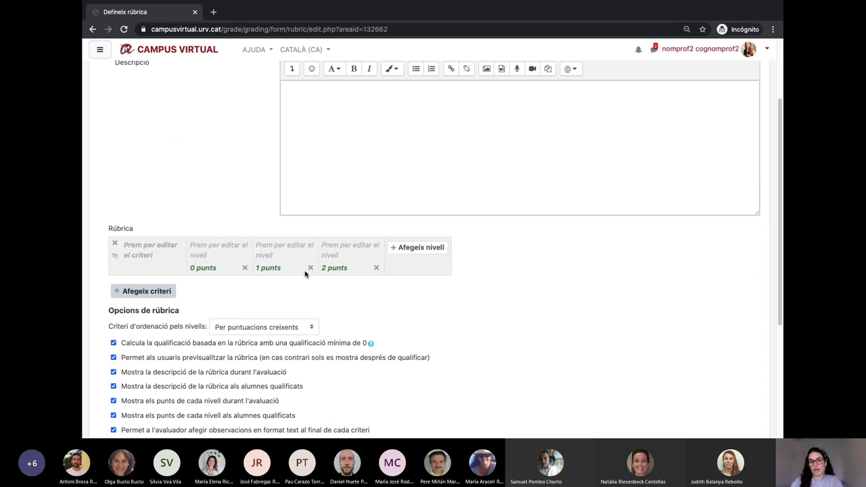
pyautogui.click(418, 249)
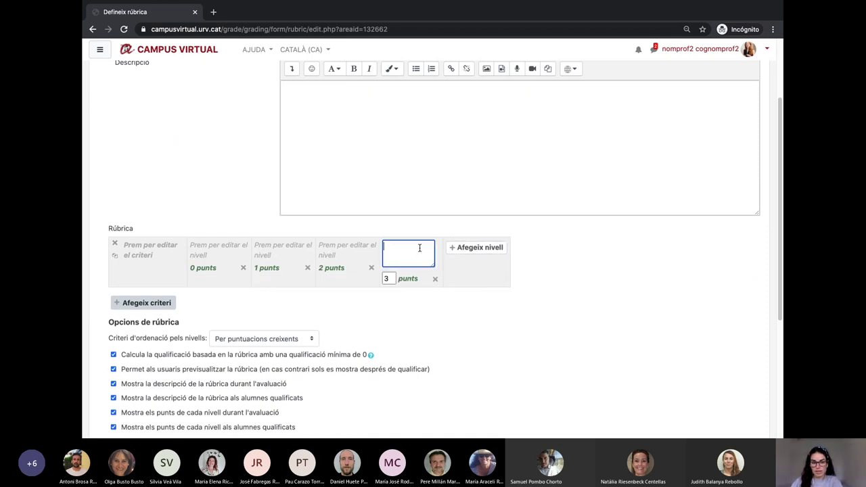
pyautogui.click(474, 249)
pyautogui.click(551, 248)
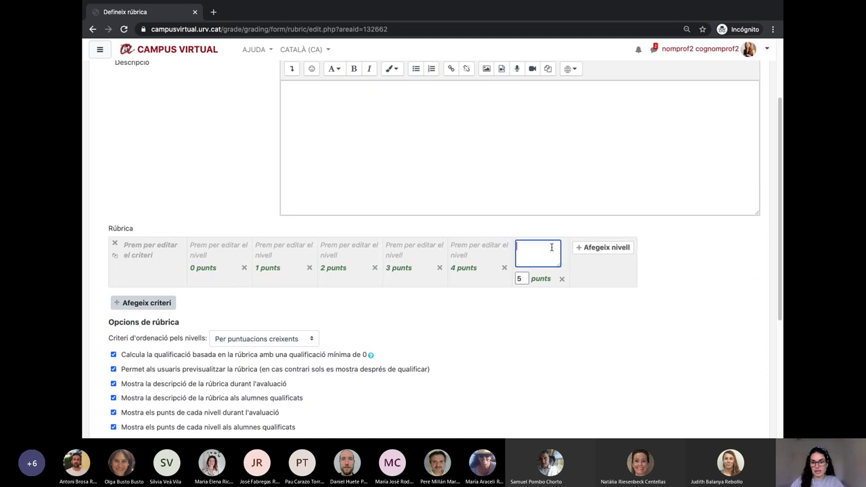
pyautogui.click(150, 305)
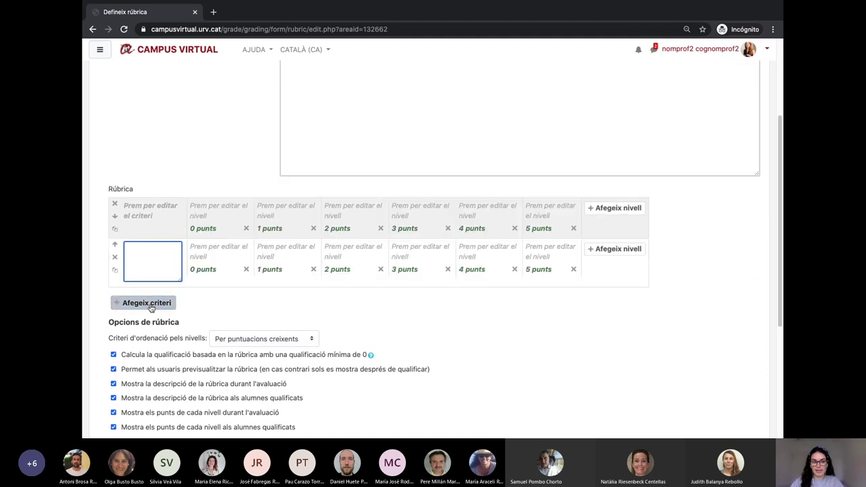
pyautogui.click(150, 304)
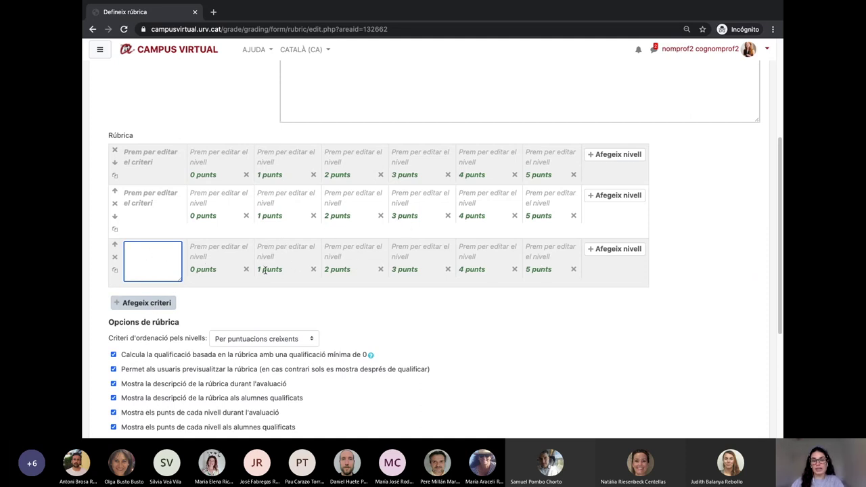
# - Delete the levels worth 1, 2, 3 and 4 points from the third criterion, confirming each deletion
pyautogui.click(314, 270)
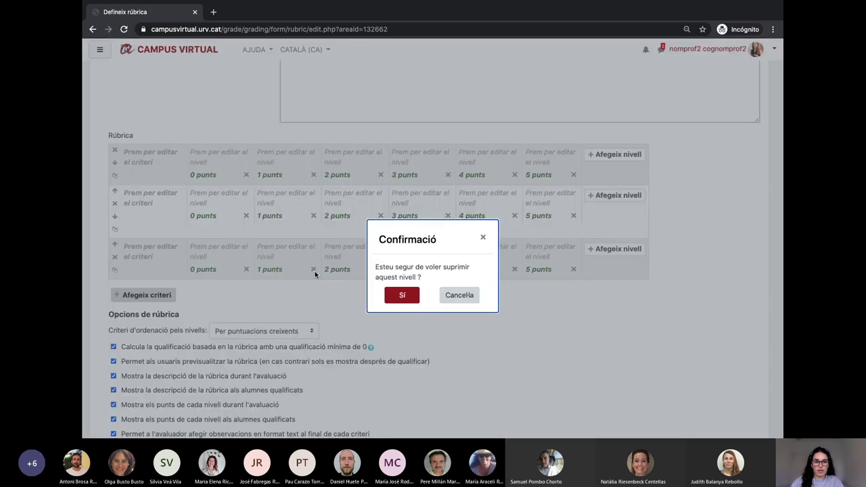
pyautogui.click(401, 295)
pyautogui.click(338, 269)
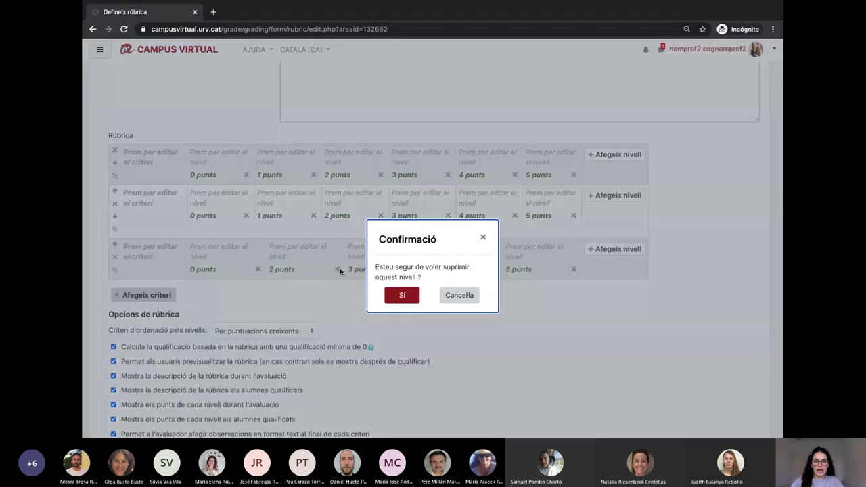
pyautogui.click(401, 296)
pyautogui.click(376, 262)
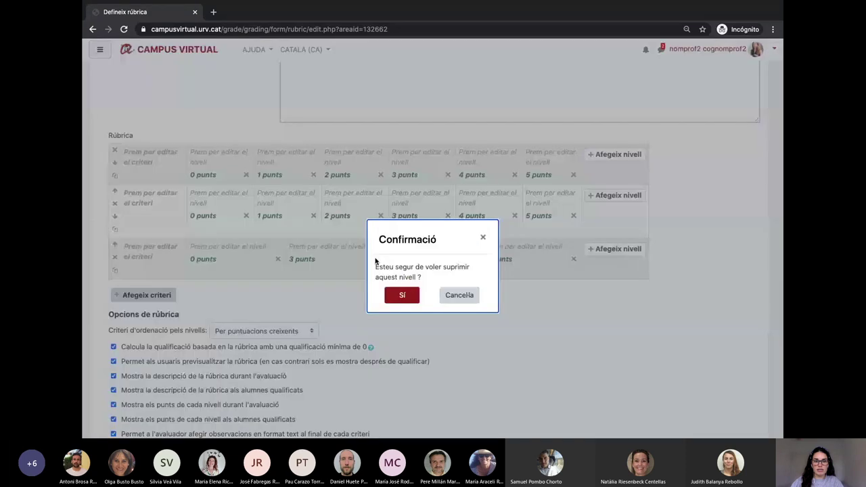
pyautogui.click(400, 296)
pyautogui.click(442, 260)
pyautogui.click(401, 295)
# - Open the third and second criteria's description fields for editing, as well as the first criterion's 0-point and 1-point levels
pyautogui.click(157, 254)
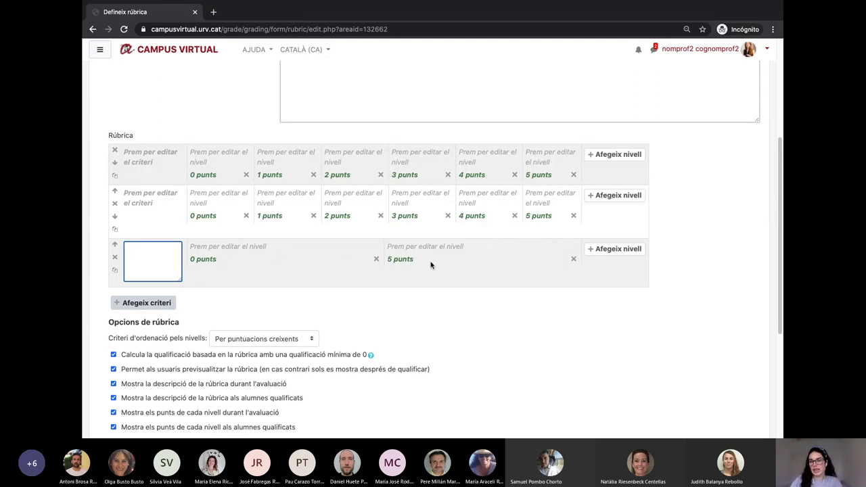
pyautogui.click(153, 220)
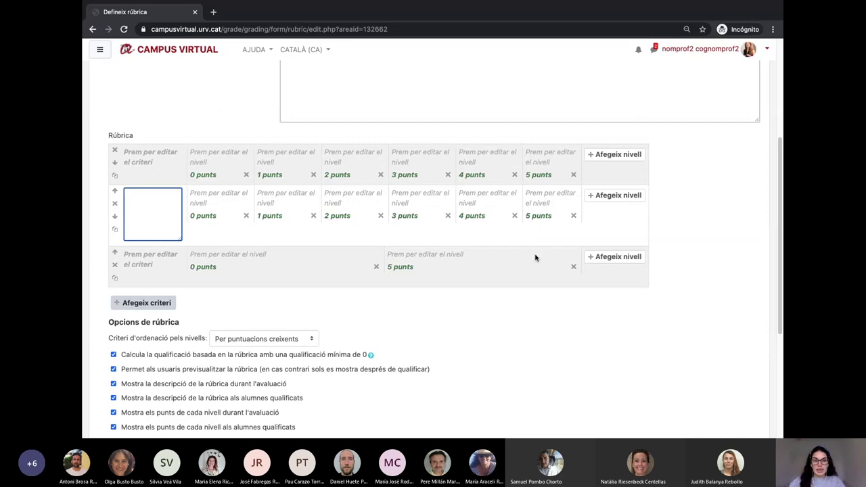
pyautogui.click(220, 162)
pyautogui.press('Tab')
pyautogui.press('Tab')
pyautogui.click(222, 160)
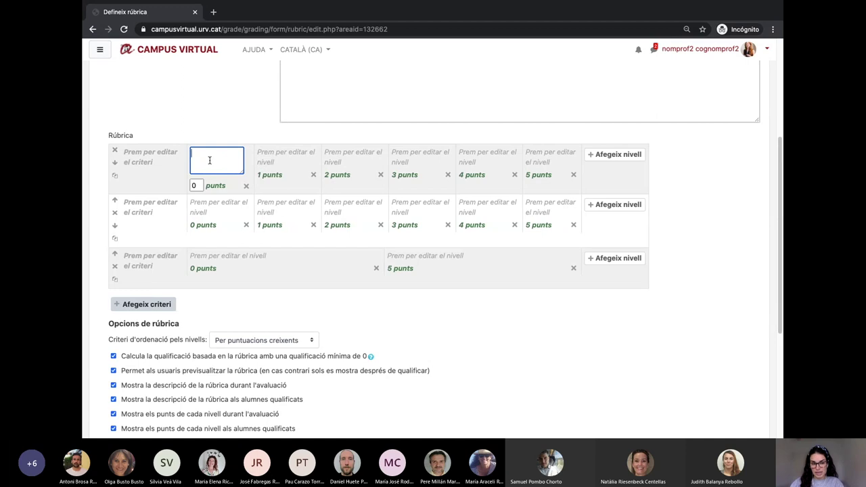
pyautogui.click(275, 154)
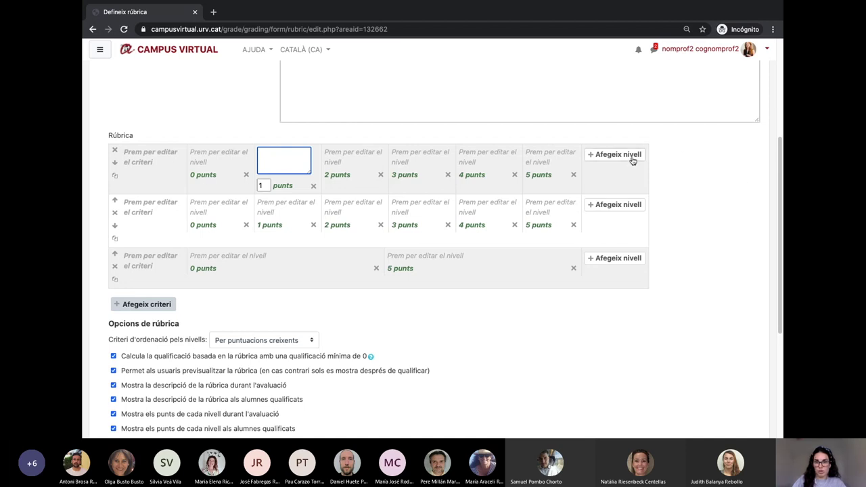
# - Set the first criterion's fifth level to 4.8 points, and open the scores of its 3-point level and the second criterion's 2-point level
pyautogui.click(472, 178)
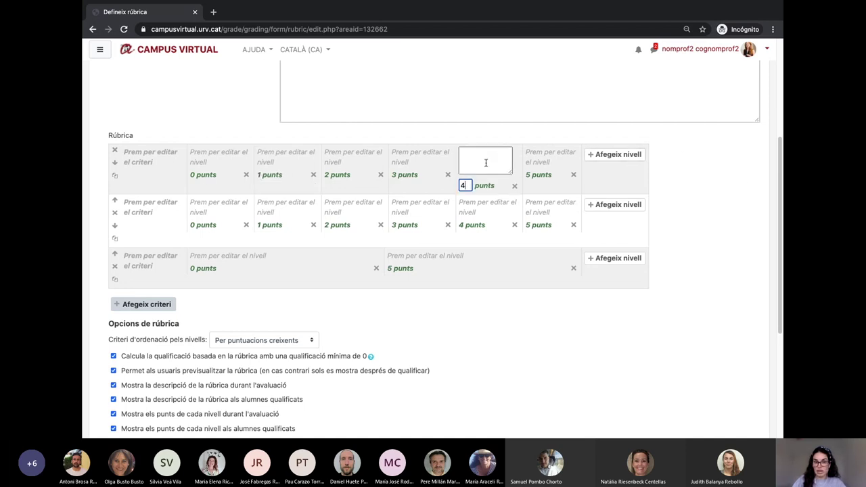
pyautogui.write('.8')
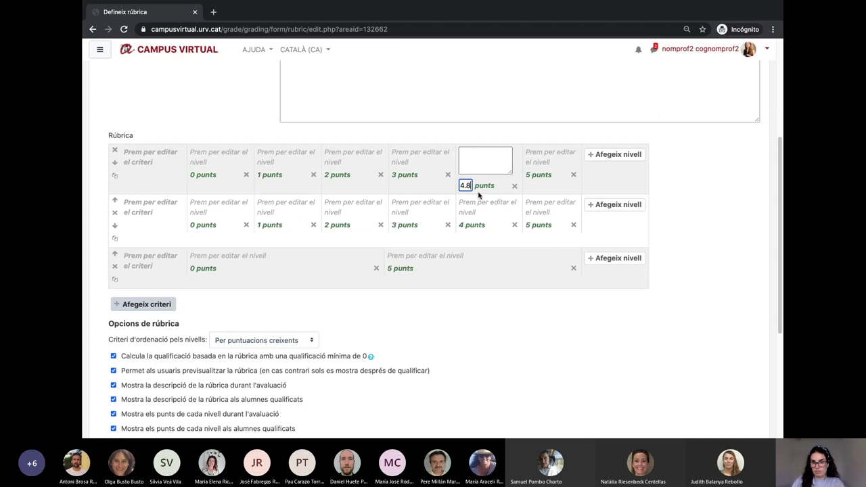
pyautogui.click(406, 176)
pyautogui.click(397, 183)
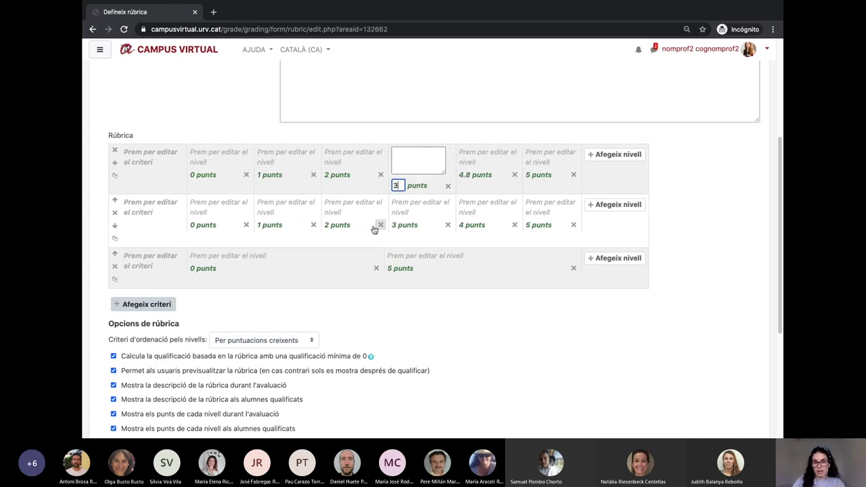
pyautogui.click(345, 230)
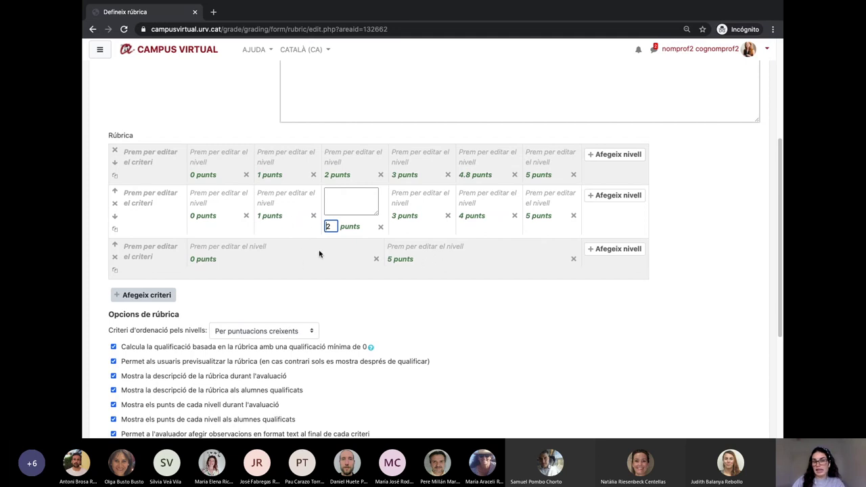
# - Examine the rubric options and cancel the rubric definition without saving it
pyautogui.scroll(-2, 562, 266)
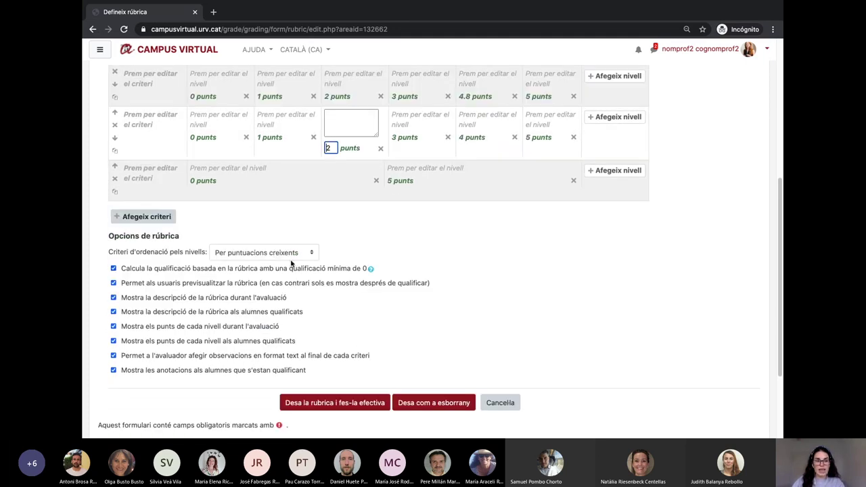
pyautogui.moveTo(178, 237); pyautogui.dragTo(108, 237)
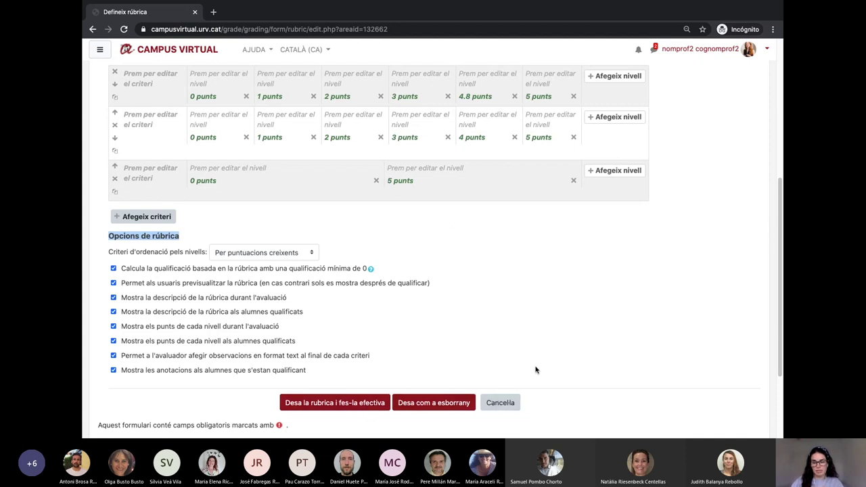
pyautogui.click(510, 408)
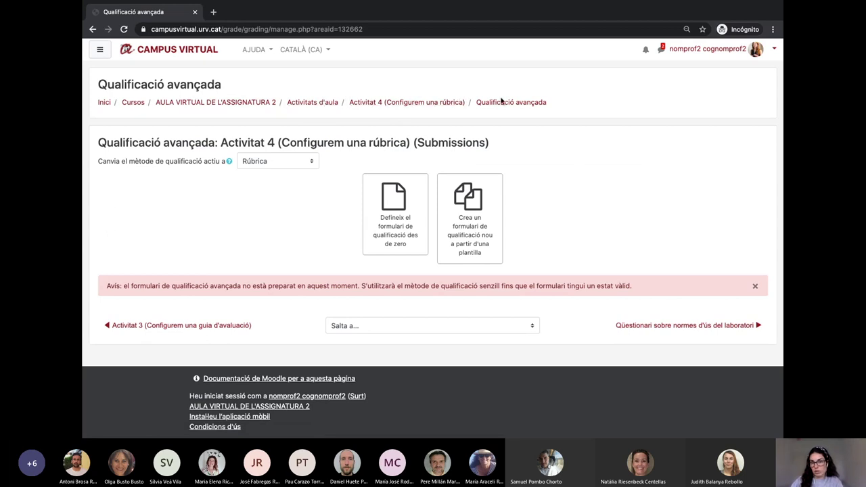
# - Log out of the teacher account and sign in as student alum3, filling in the saved username and password
pyautogui.click(772, 51)
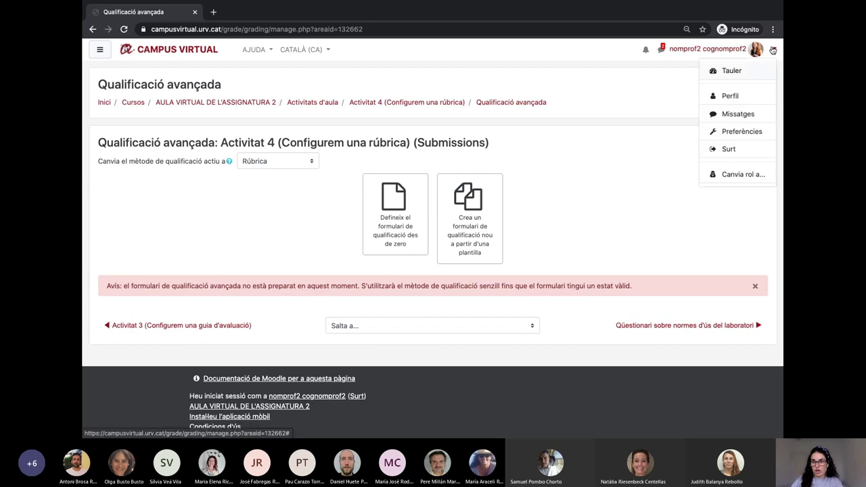
pyautogui.click(744, 155)
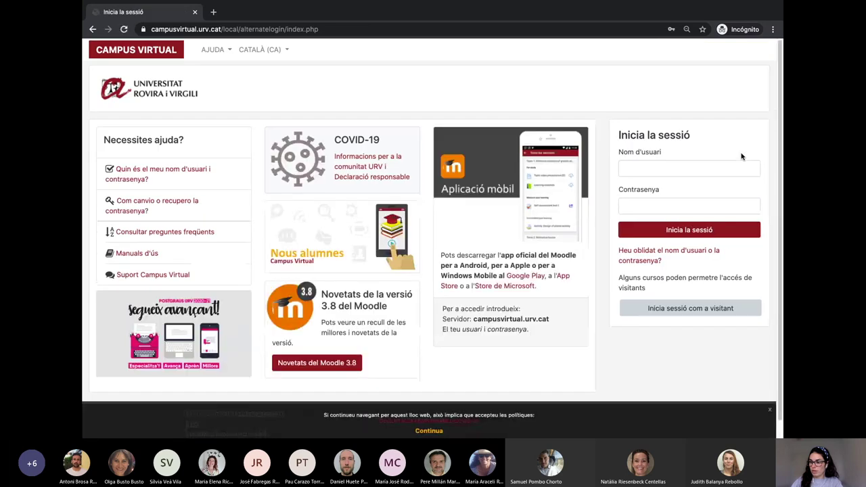
pyautogui.click(673, 164)
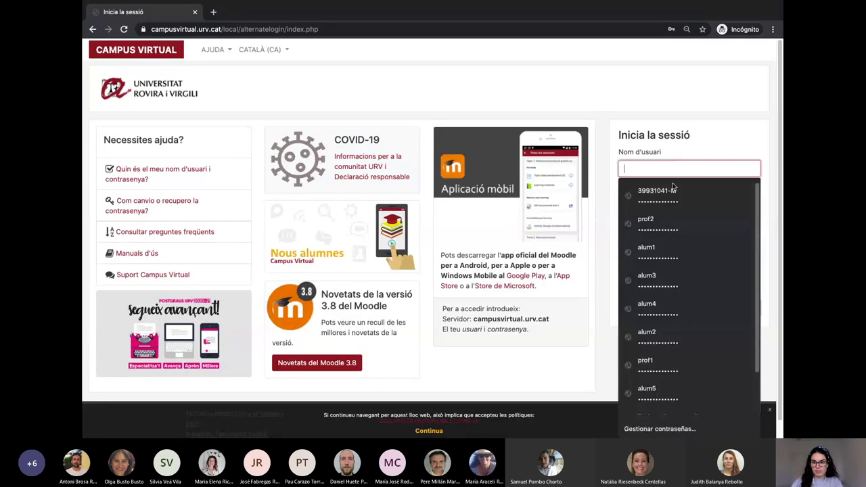
pyautogui.click(673, 288)
pyautogui.click(689, 230)
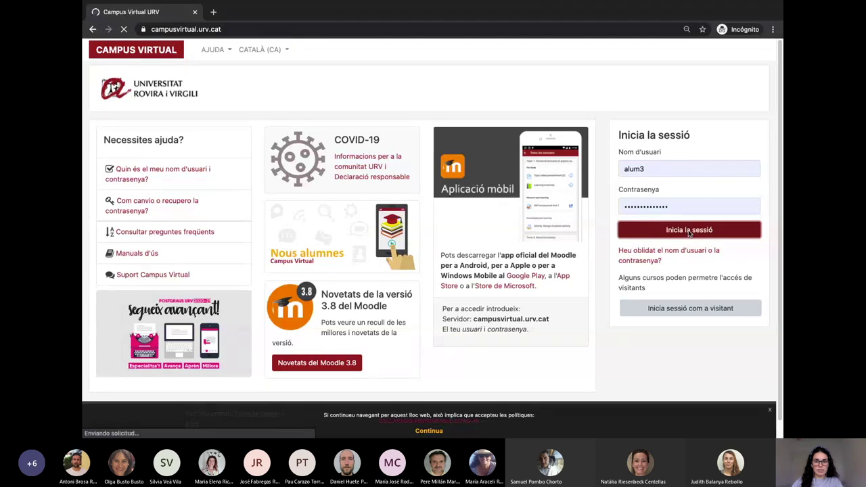
# - Open the course AULA VIRTUAL DE L'ASSIGNATURA 2 from the student's list of current courses
pyautogui.scroll(-6, 442, 286)
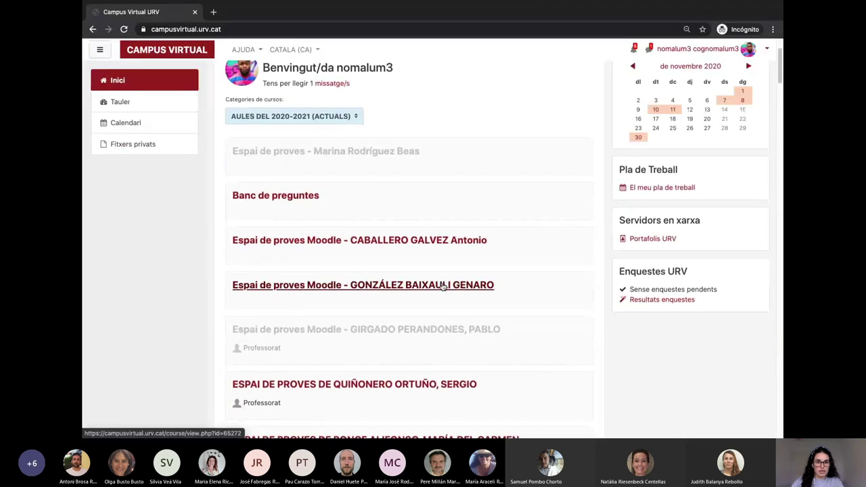
pyautogui.scroll(-7, 443, 287)
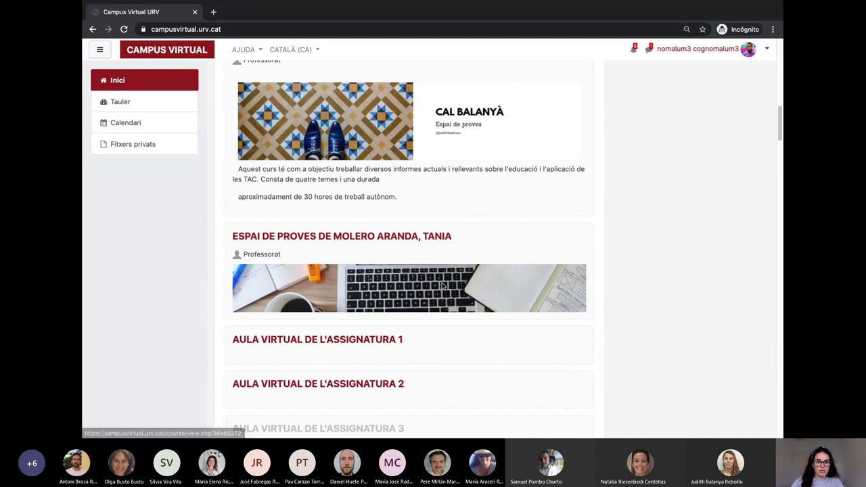
pyautogui.click(390, 234)
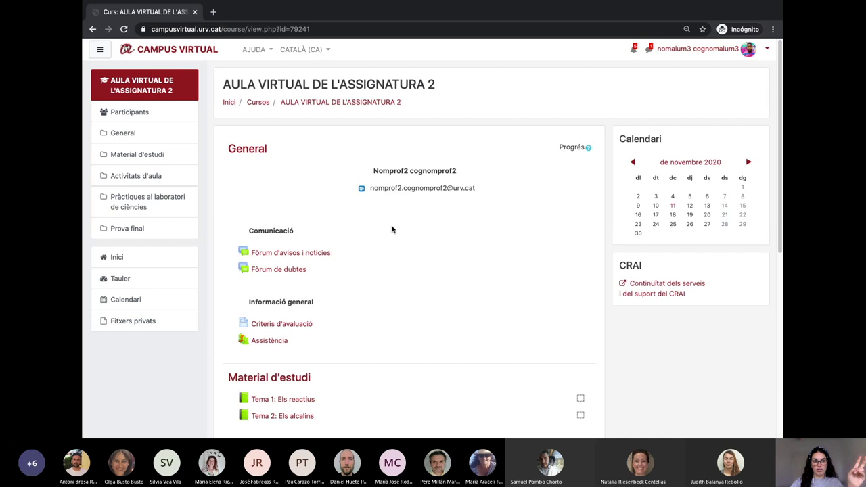
pyautogui.click(99, 50)
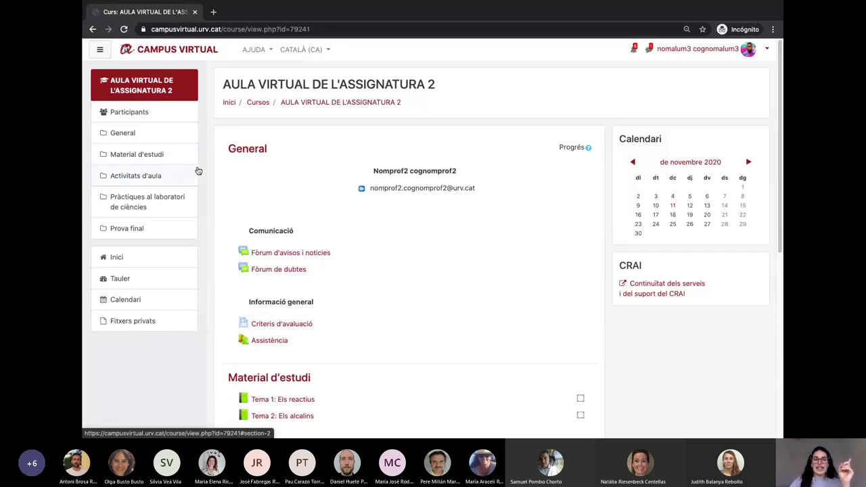
# - Open Activitat 1 (amb guia) and examine its grading criteria and the grade shown in the feedback section
pyautogui.scroll(-1, 410, 283)
pyautogui.scroll(-5, 411, 283)
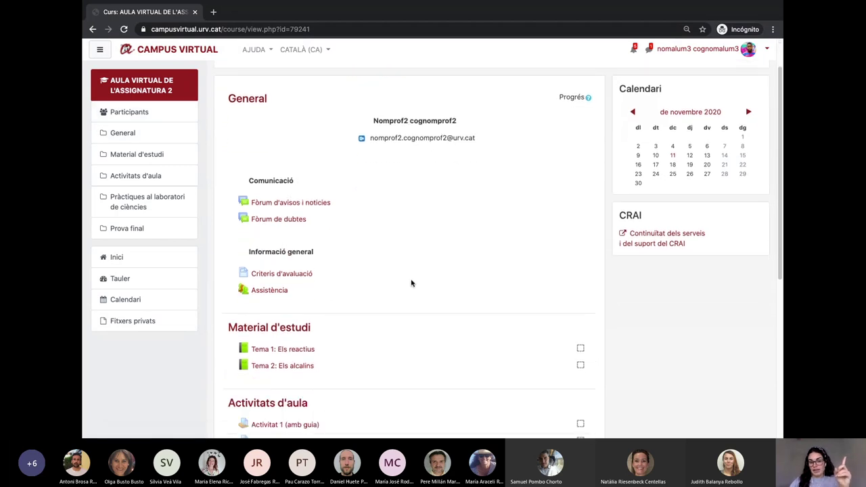
pyautogui.click(270, 292)
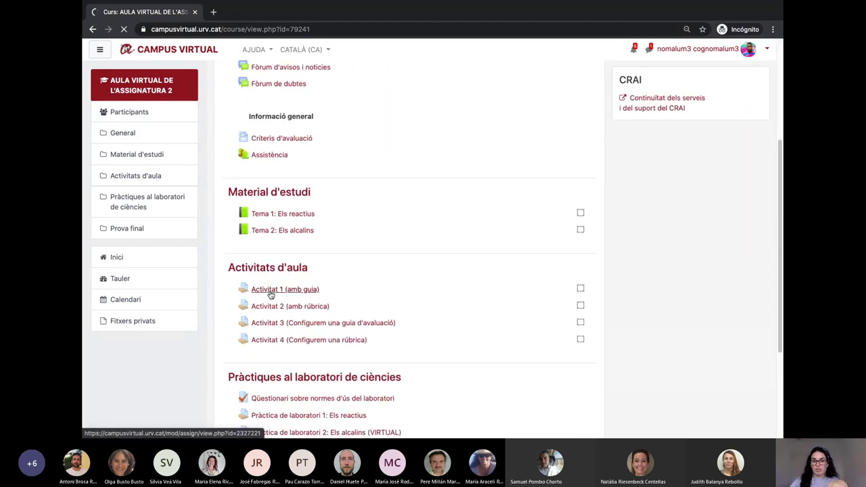
pyautogui.scroll(-12, 410, 291)
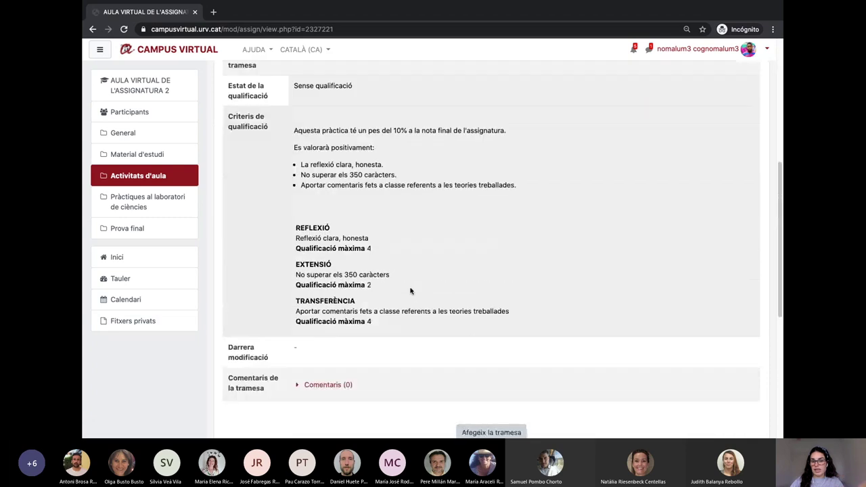
pyautogui.scroll(-3, 410, 291)
pyautogui.scroll(-3, 411, 289)
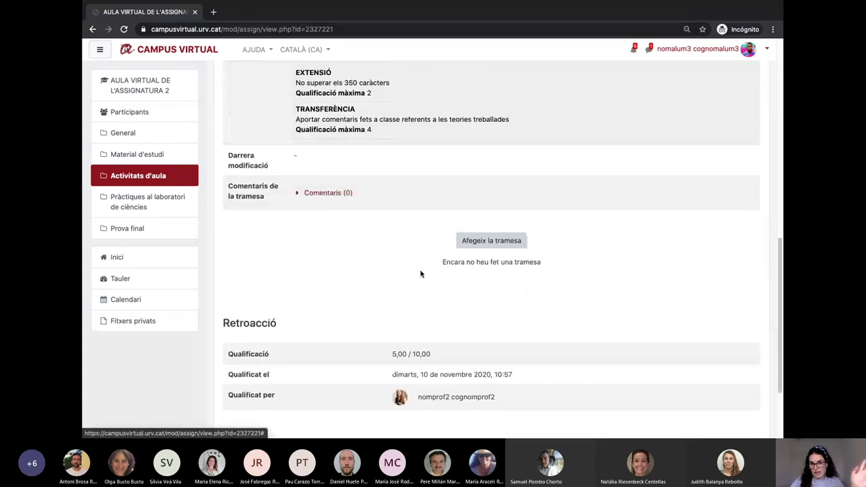
pyautogui.scroll(-3, 421, 274)
pyautogui.moveTo(438, 245); pyautogui.dragTo(389, 245)
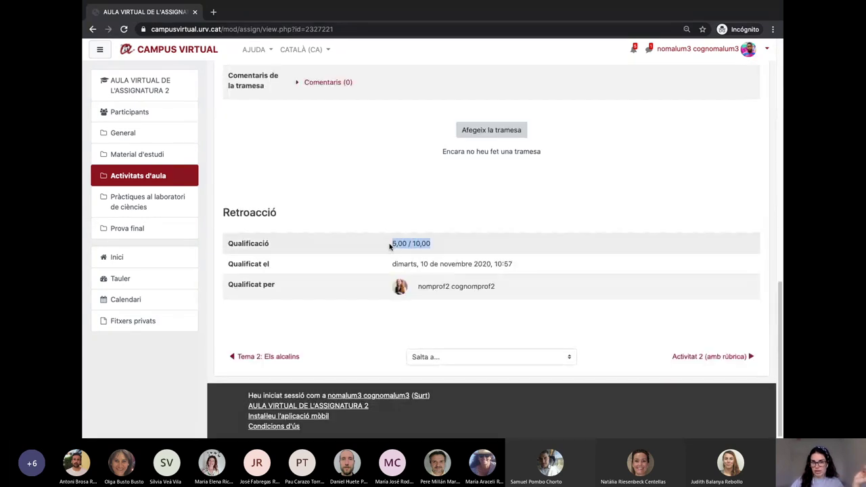
# - Return to the course, open Activitat 2 (amb rúbrica) and examine the rubric shown to the student
pyautogui.scroll(20, 536, 253)
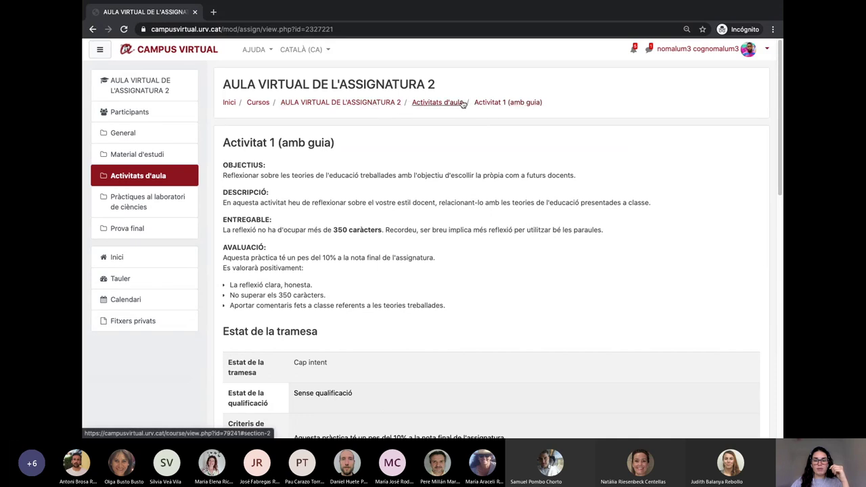
pyautogui.click(376, 105)
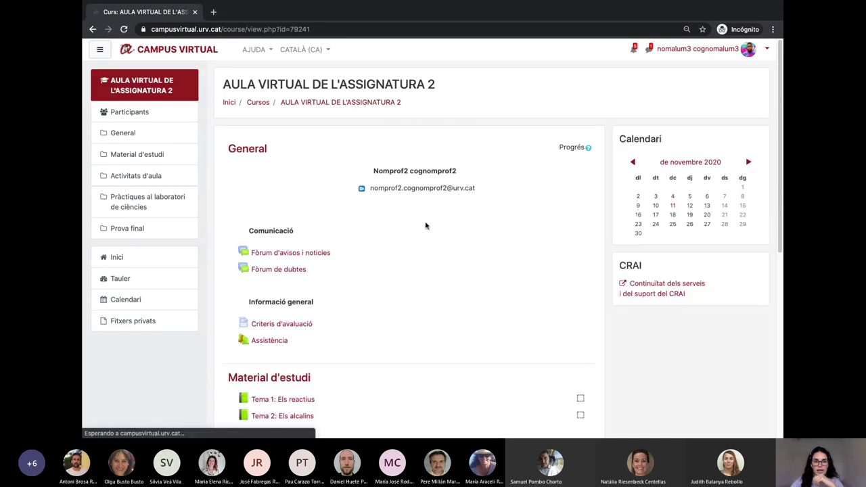
pyautogui.scroll(-2, 426, 230)
pyautogui.scroll(-3, 422, 245)
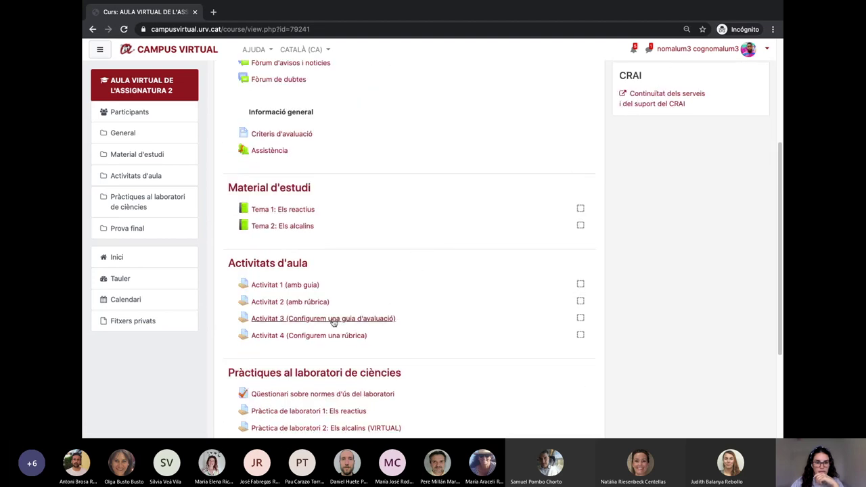
pyautogui.click(307, 303)
pyautogui.scroll(-2, 402, 204)
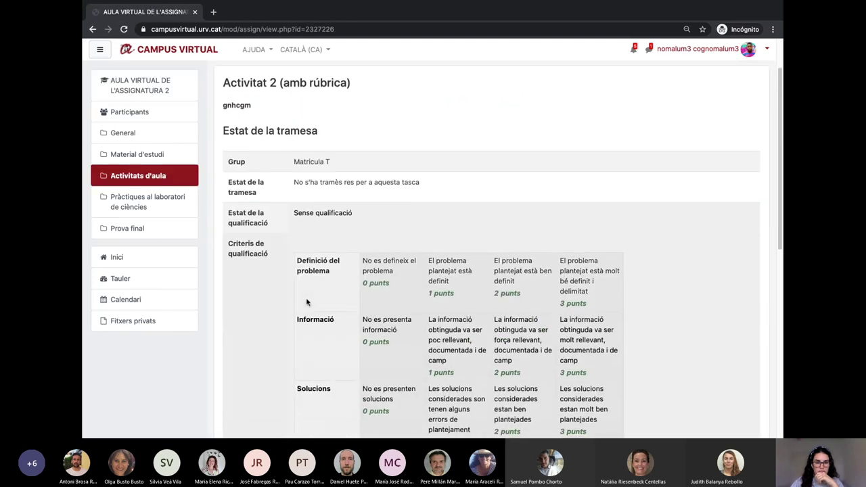
pyautogui.scroll(2, 401, 205)
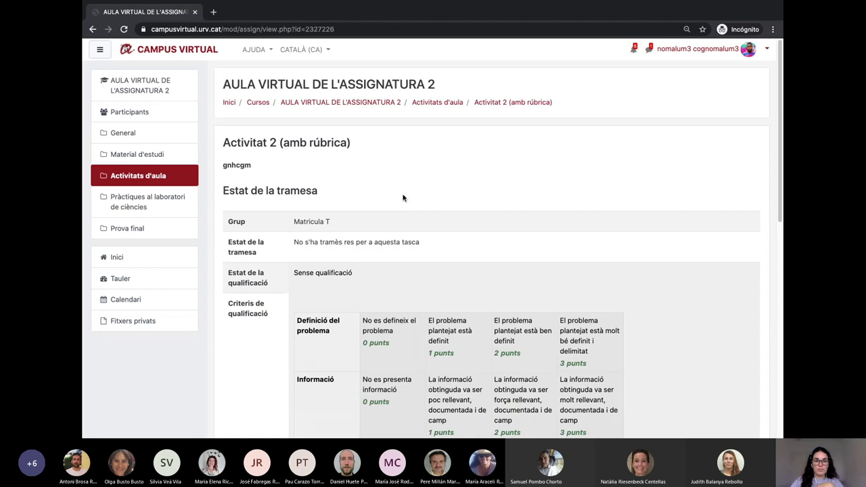
# - Go back to Activitat 1 (amb guia) and compare its assessment description with the marking guide under the grading criteria
pyautogui.click(384, 102)
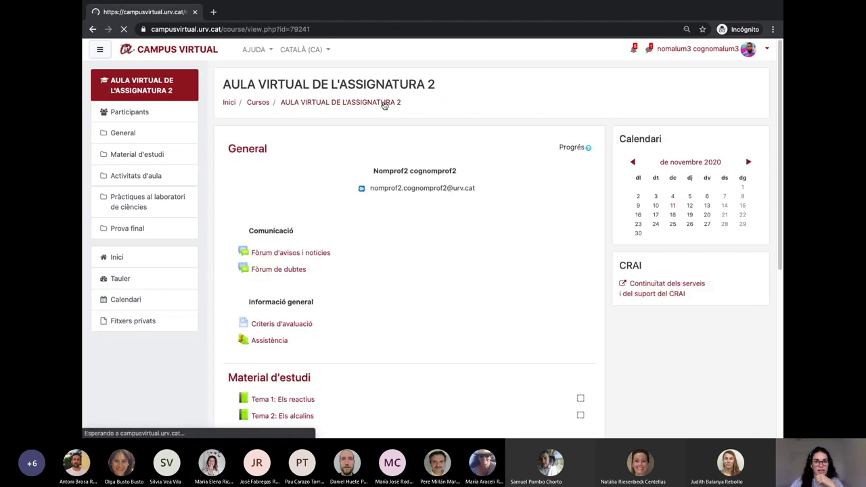
pyautogui.scroll(-2, 295, 365)
pyautogui.scroll(-4, 296, 364)
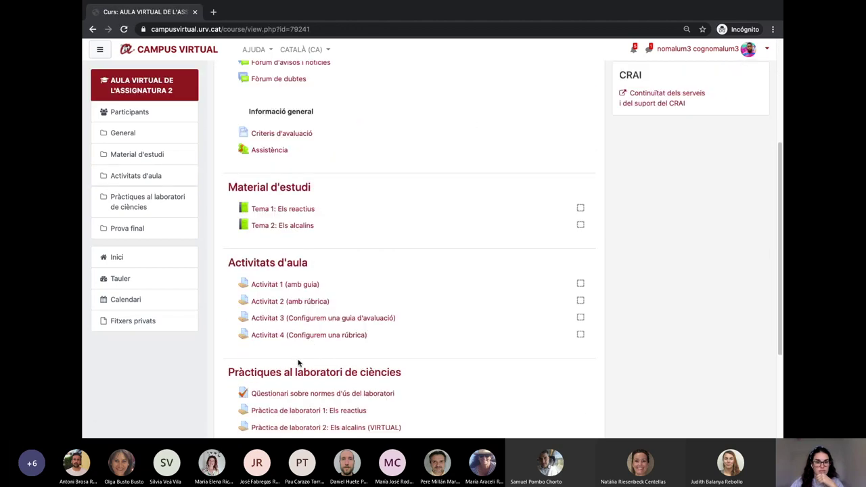
pyautogui.click(303, 284)
pyautogui.scroll(-2, 302, 281)
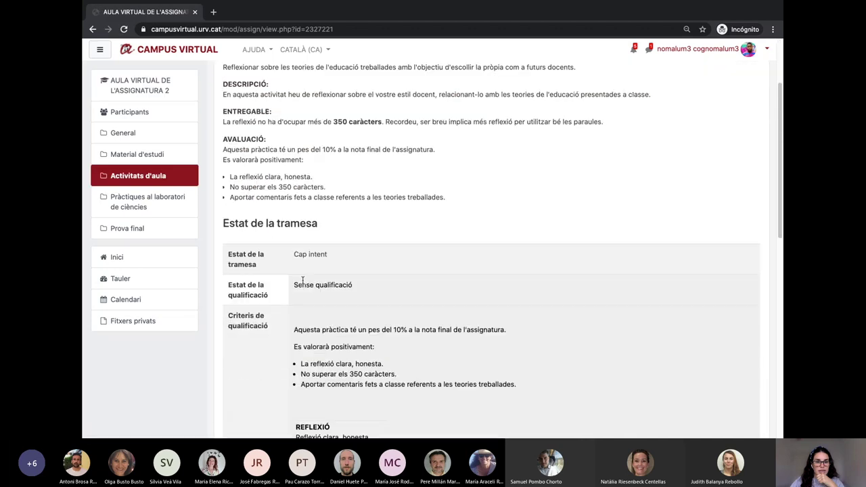
pyautogui.scroll(1, 406, 210)
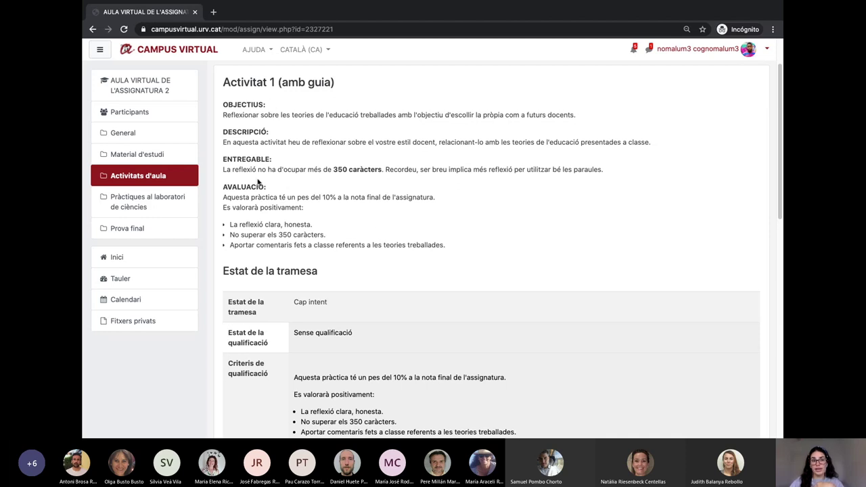
pyautogui.scroll(-3, 399, 244)
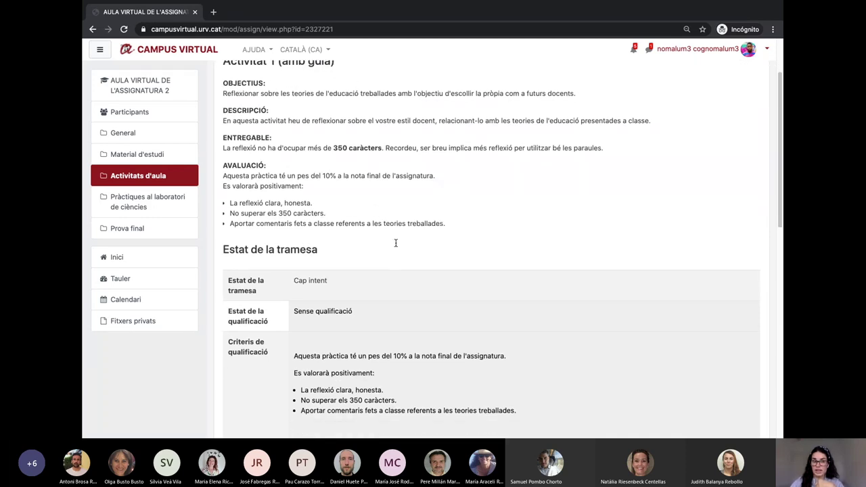
pyautogui.scroll(-1, 413, 256)
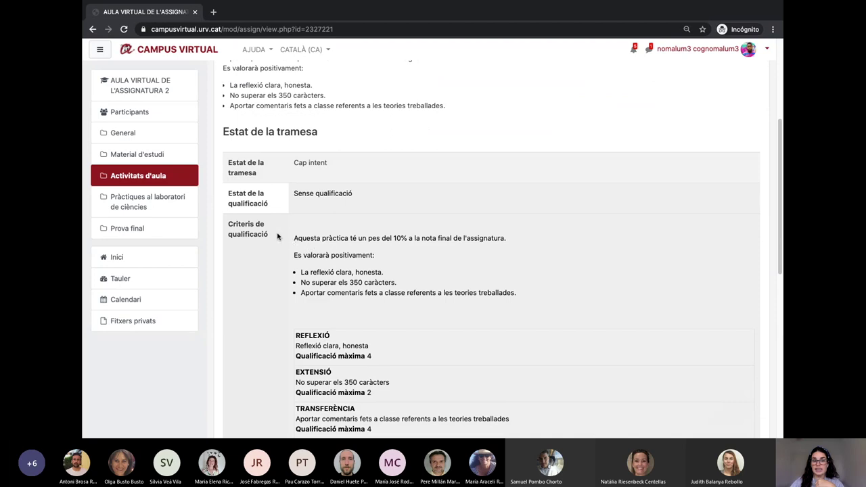
pyautogui.moveTo(277, 237); pyautogui.dragTo(227, 227)
pyautogui.scroll(-1, 381, 283)
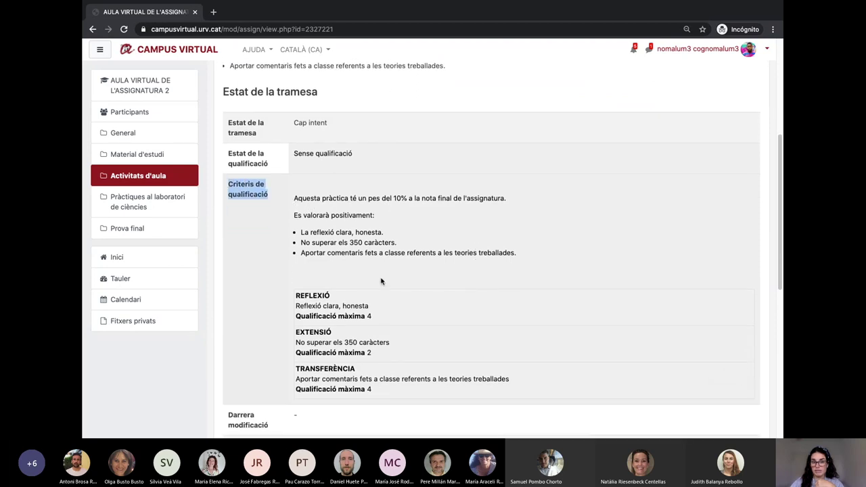